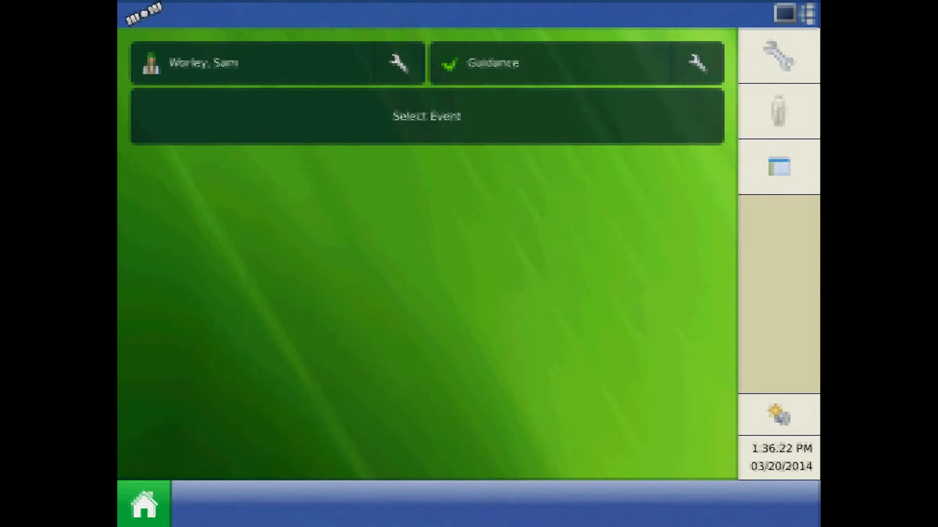
Enable the ISOBUS virtual terminal in Console ISOBUS Settings and return to the home screen.
{"action": "left_click", "coordinate": [778, 57]}
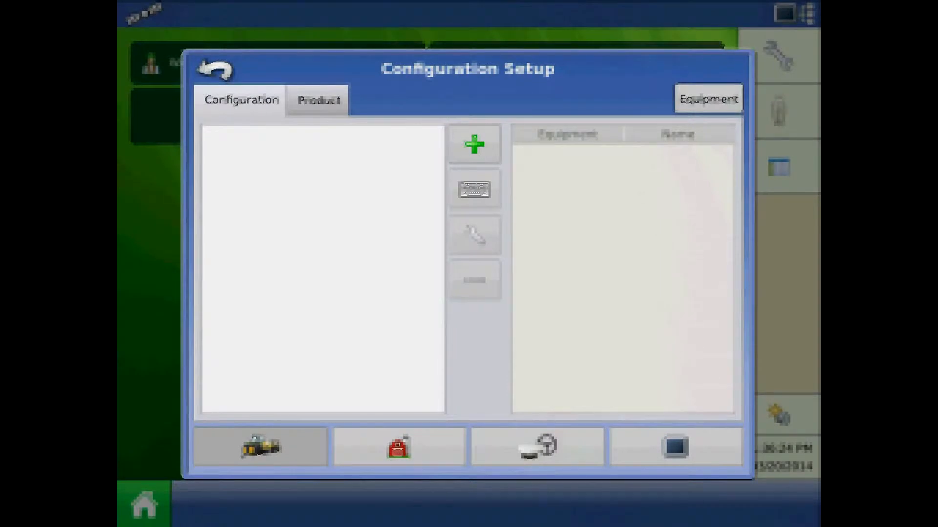
{"action": "left_click", "coordinate": [676, 447]}
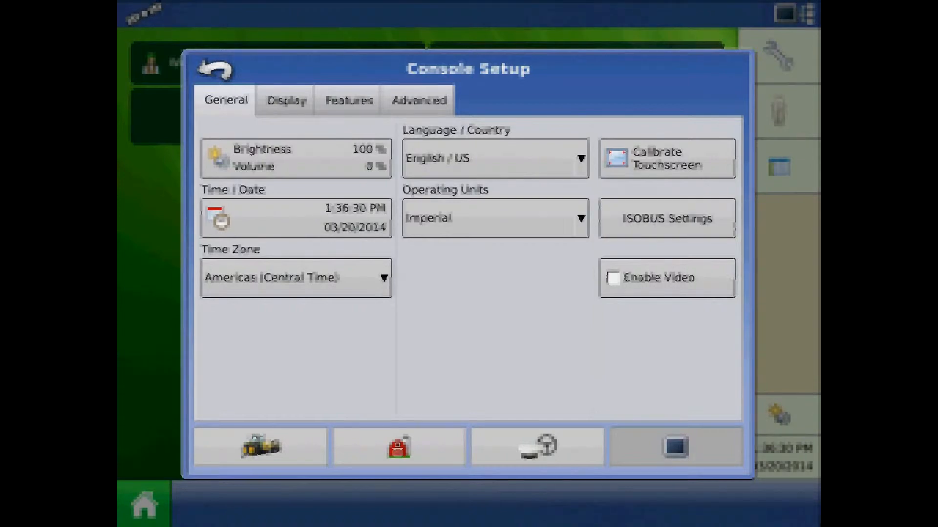
{"action": "left_click", "coordinate": [667, 219]}
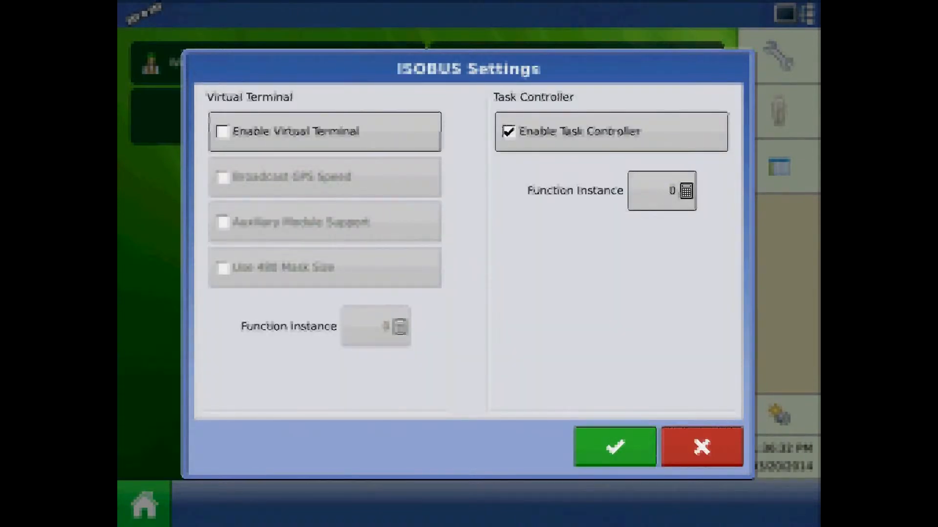
{"action": "left_click", "coordinate": [222, 131]}
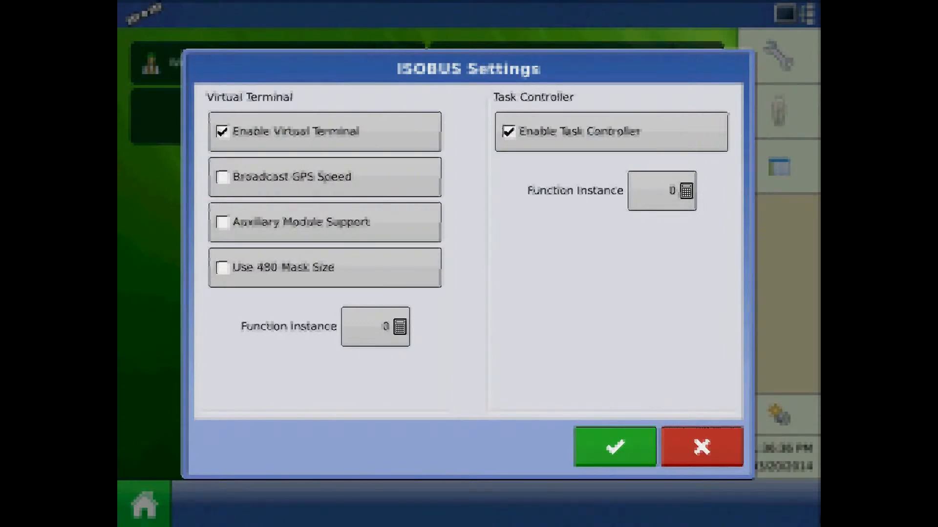
{"action": "left_click", "coordinate": [615, 447]}
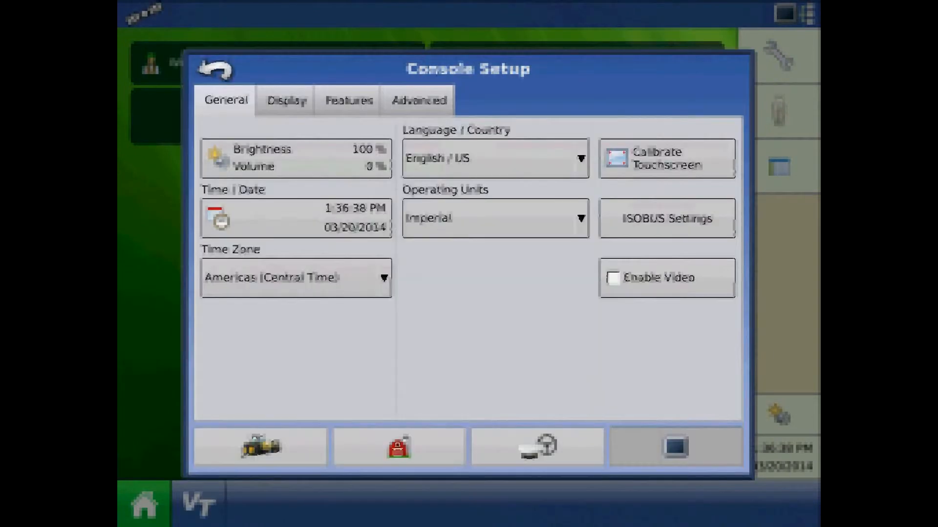
{"action": "left_click", "coordinate": [143, 504]}
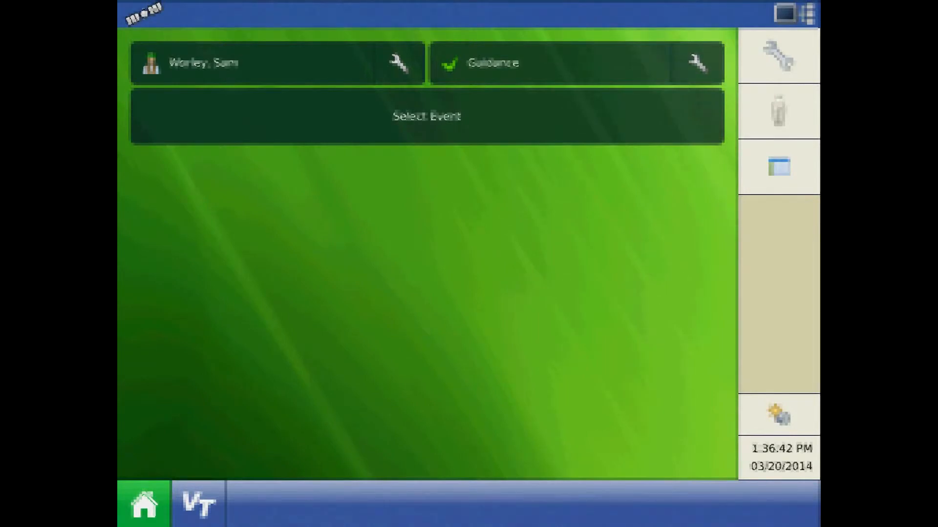
{"action": "left_click", "coordinate": [198, 505]}
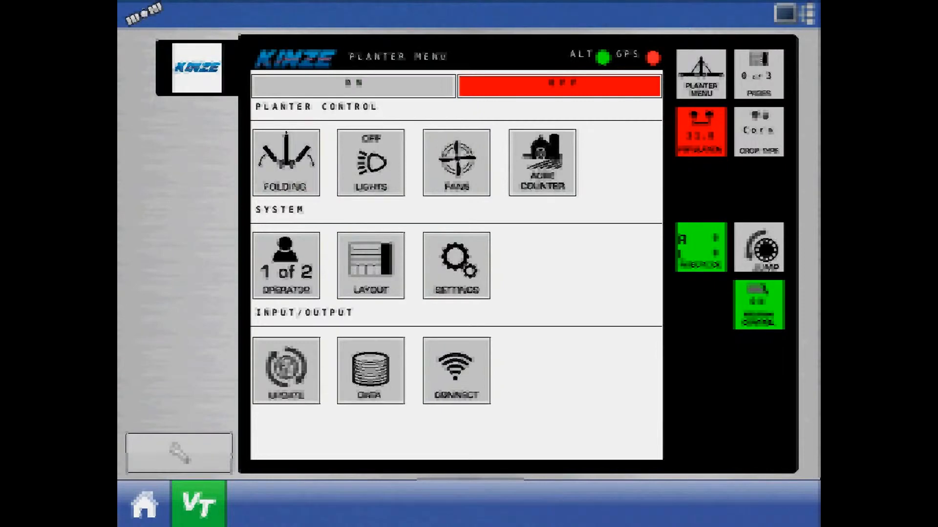
{"action": "left_click", "coordinate": [456, 265]}
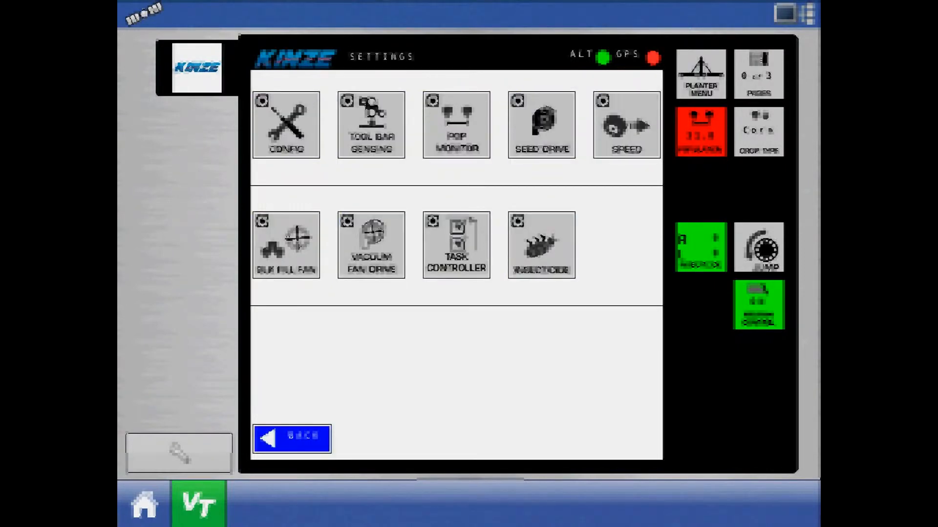
{"action": "left_click", "coordinate": [457, 245]}
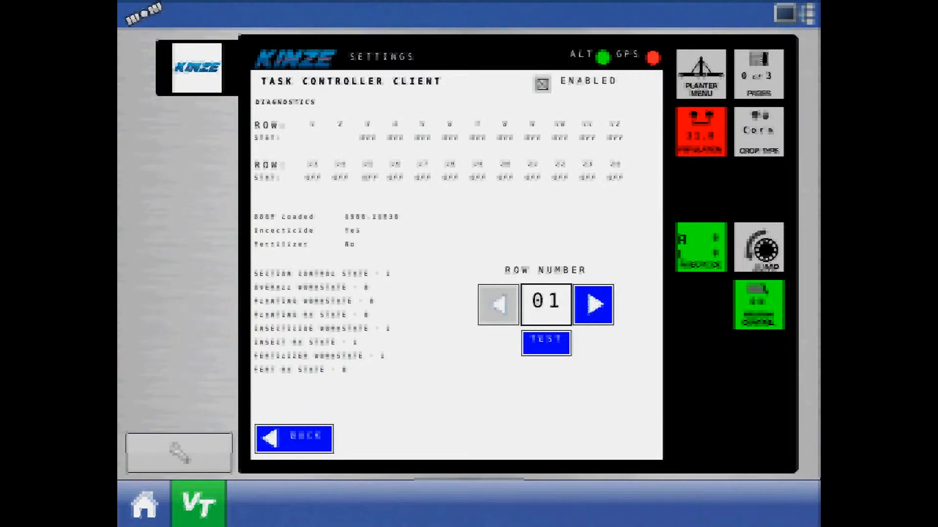
{"action": "left_click", "coordinate": [144, 505]}
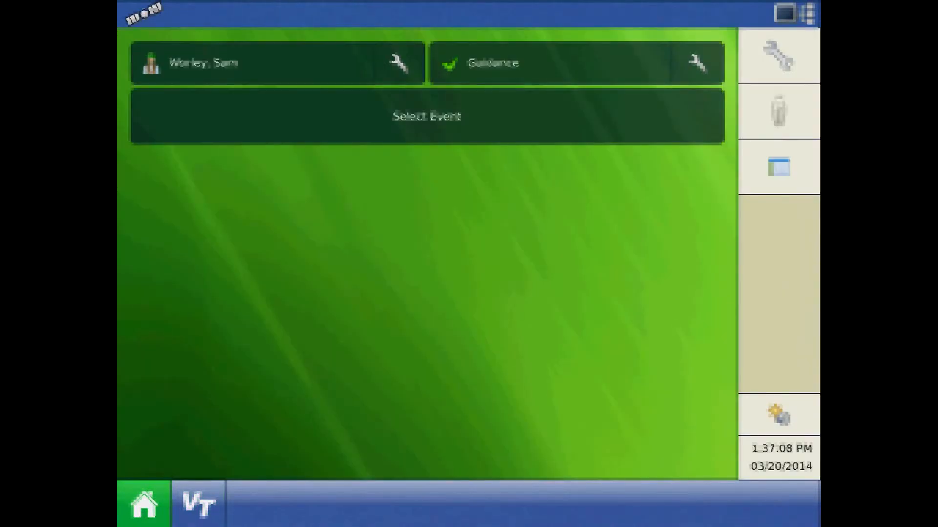
{"action": "left_click", "coordinate": [779, 167]}
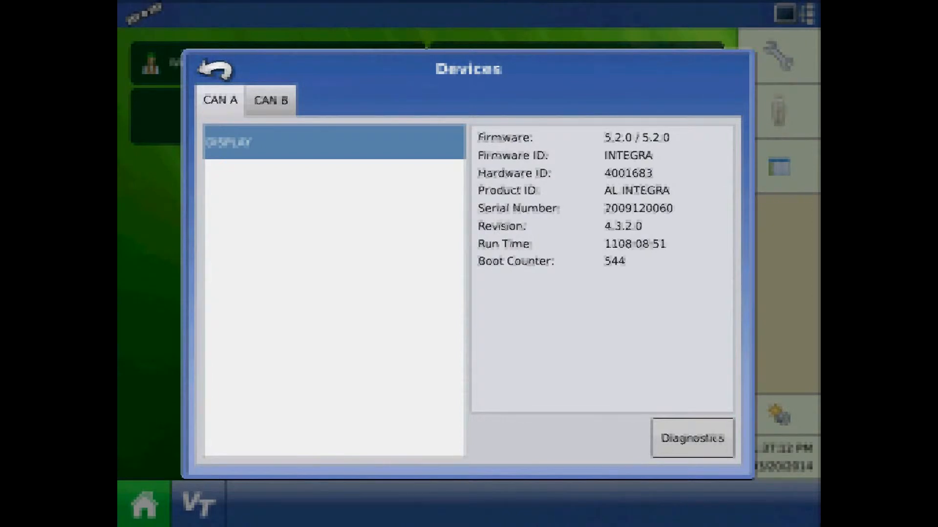
{"action": "left_click", "coordinate": [272, 100]}
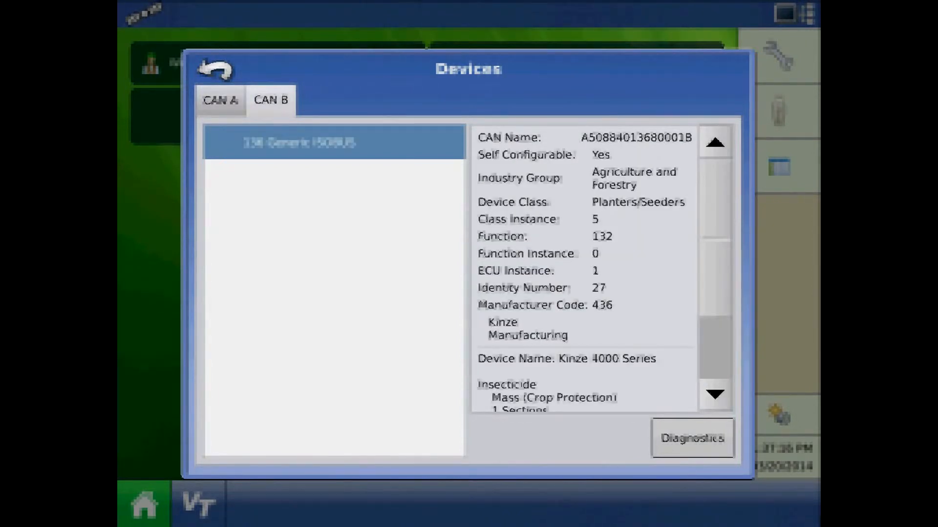
{"action": "scroll", "coordinate": [586, 264], "scroll_direction": "down", "scroll_amount": 3}
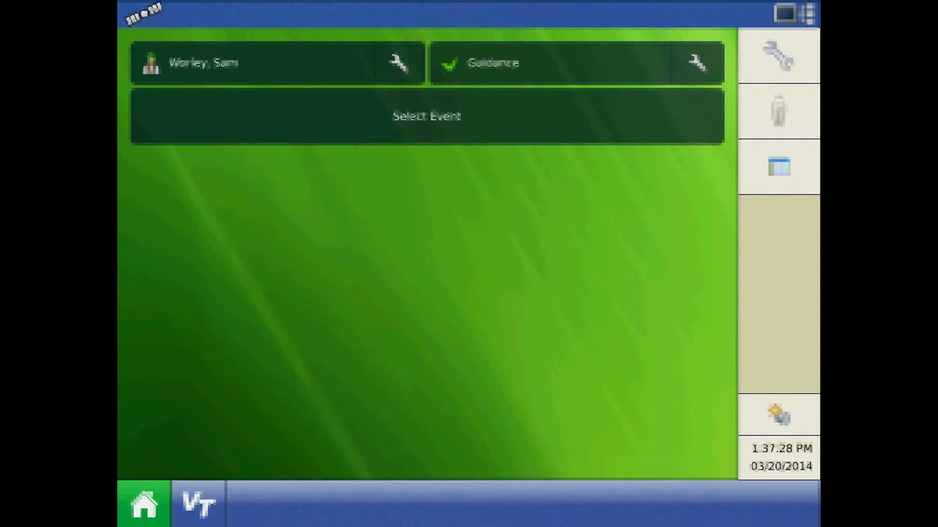
Start a new Planting operating configuration from Configuration Setup.
{"action": "left_click", "coordinate": [778, 56]}
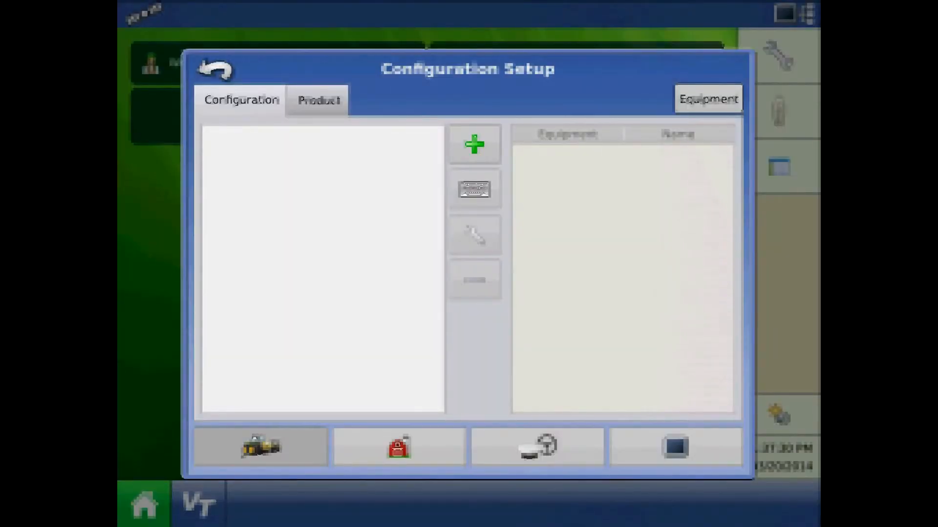
{"action": "left_click", "coordinate": [474, 144]}
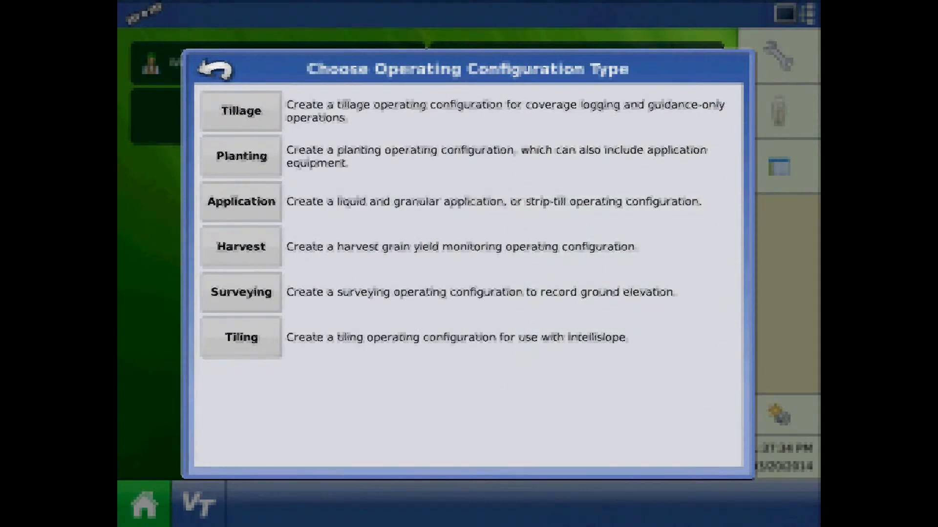
{"action": "left_click", "coordinate": [241, 156]}
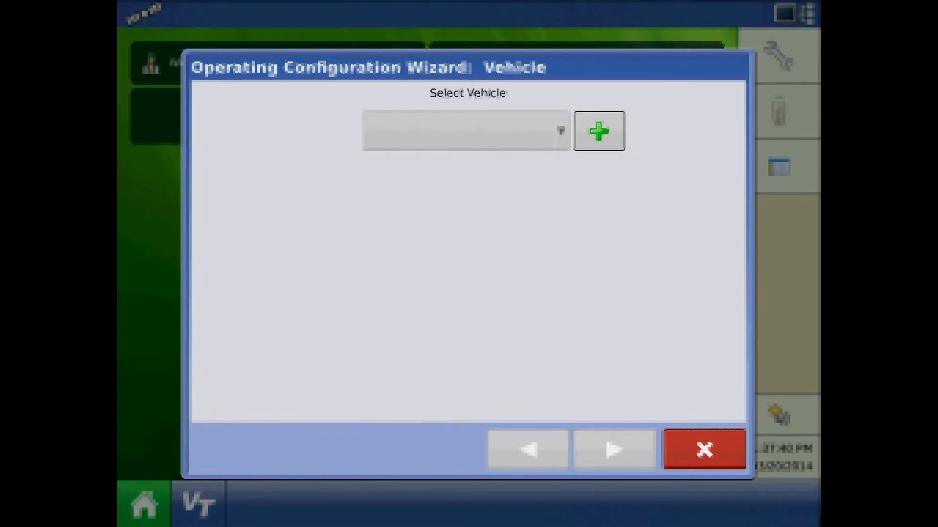
Add a new vehicle and enter its make as Case.
{"action": "left_click", "coordinate": [599, 131]}
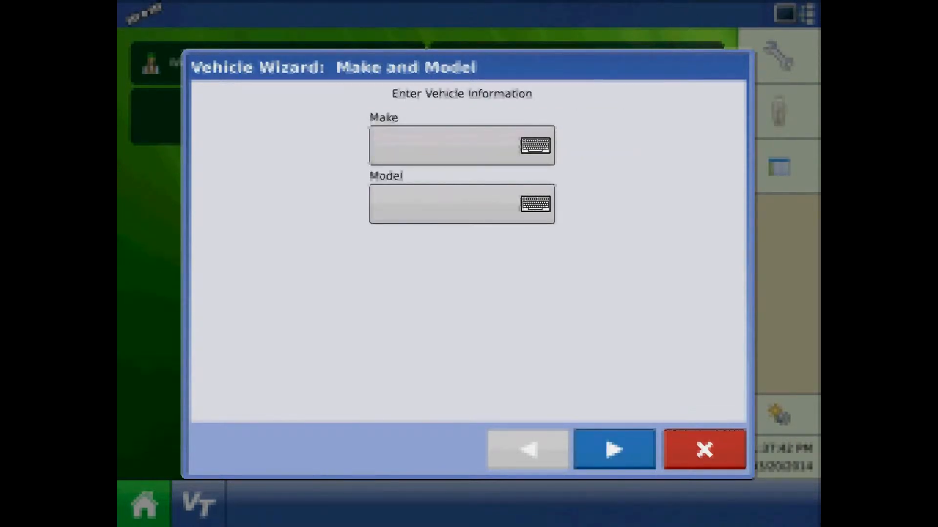
{"action": "left_click", "coordinate": [535, 145]}
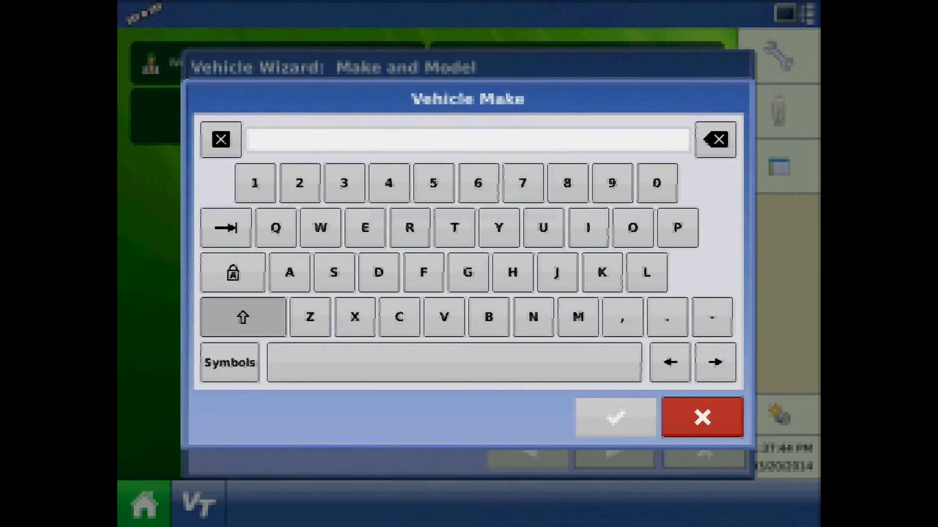
{"action": "left_click", "coordinate": [399, 317]}
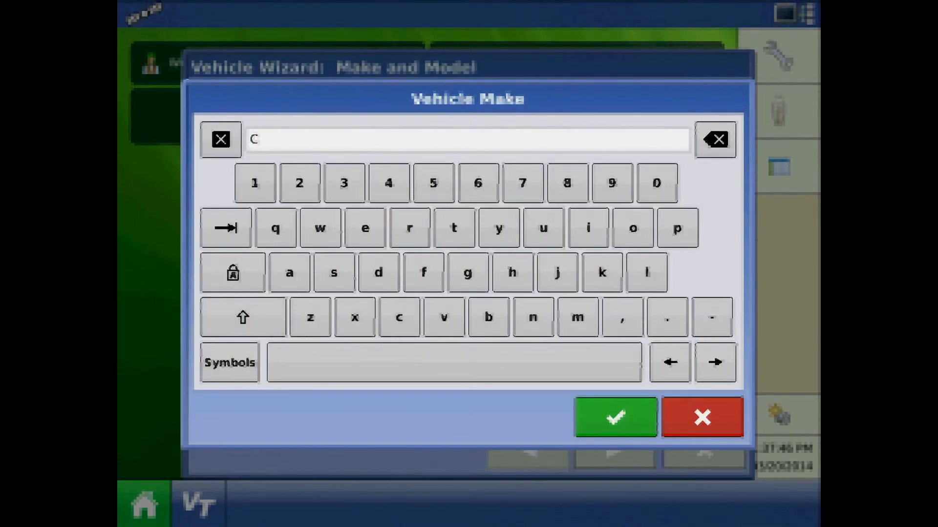
{"action": "left_click", "coordinate": [289, 272]}
{"action": "left_click", "coordinate": [334, 272]}
{"action": "left_click", "coordinate": [365, 228]}
{"action": "left_click", "coordinate": [615, 418]}
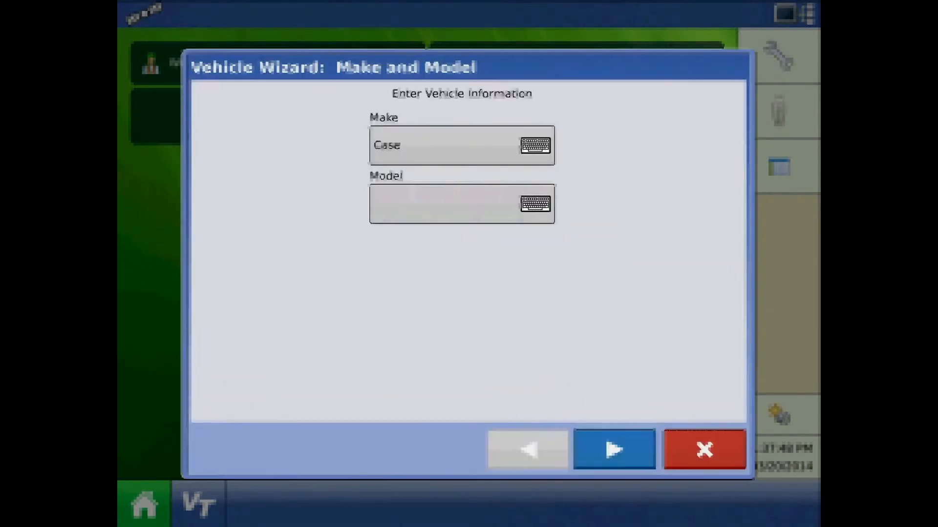
Enter the vehicle model as Magnum and advance to attachment points.
{"action": "left_click", "coordinate": [535, 206]}
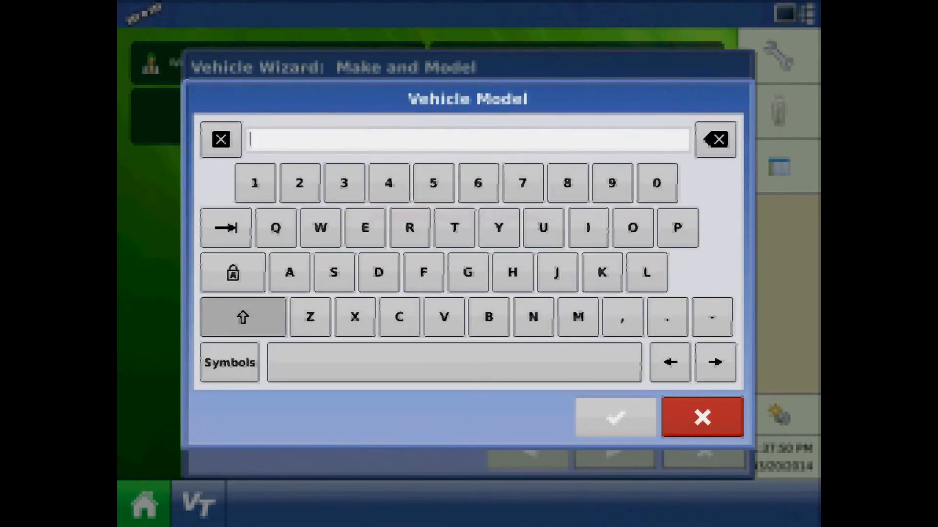
{"action": "left_click", "coordinate": [578, 317]}
{"action": "left_click", "coordinate": [290, 272]}
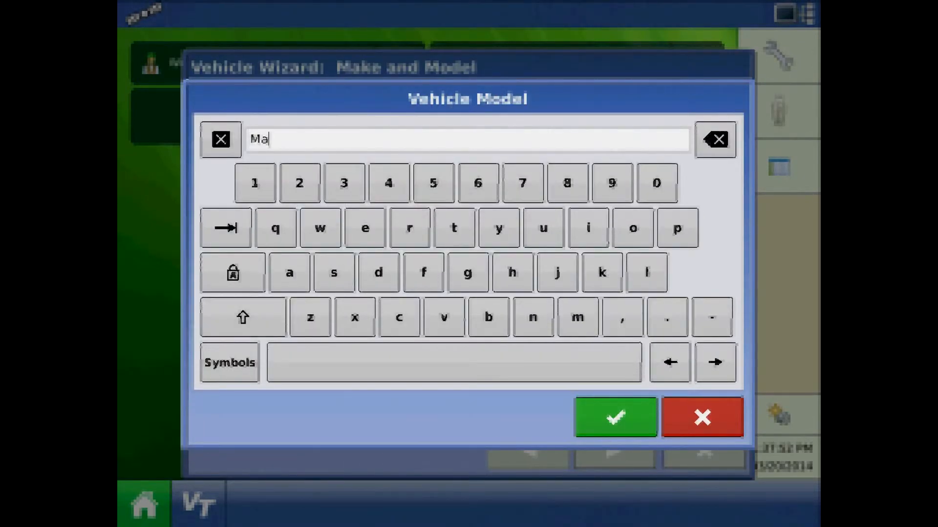
{"action": "left_click", "coordinate": [467, 273]}
{"action": "left_click", "coordinate": [533, 317]}
{"action": "left_click", "coordinate": [543, 228]}
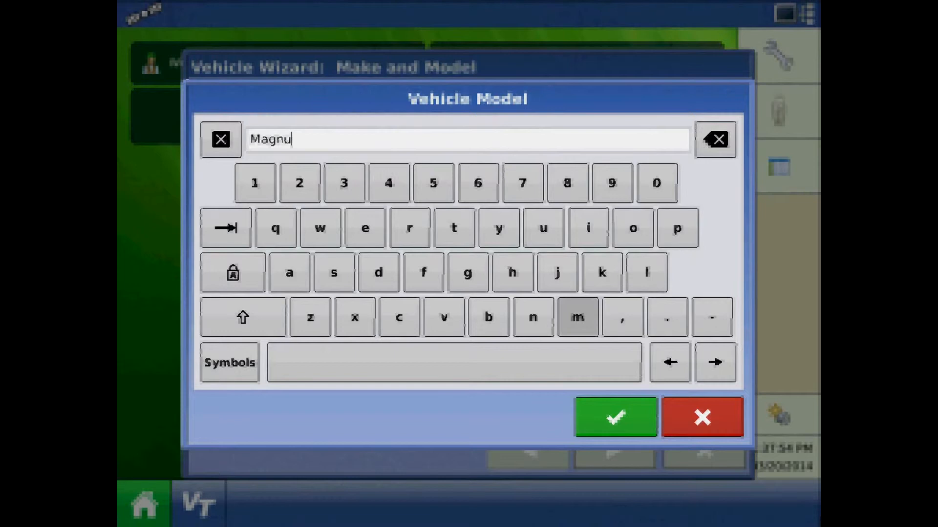
{"action": "left_click", "coordinate": [578, 317]}
{"action": "left_click", "coordinate": [616, 419]}
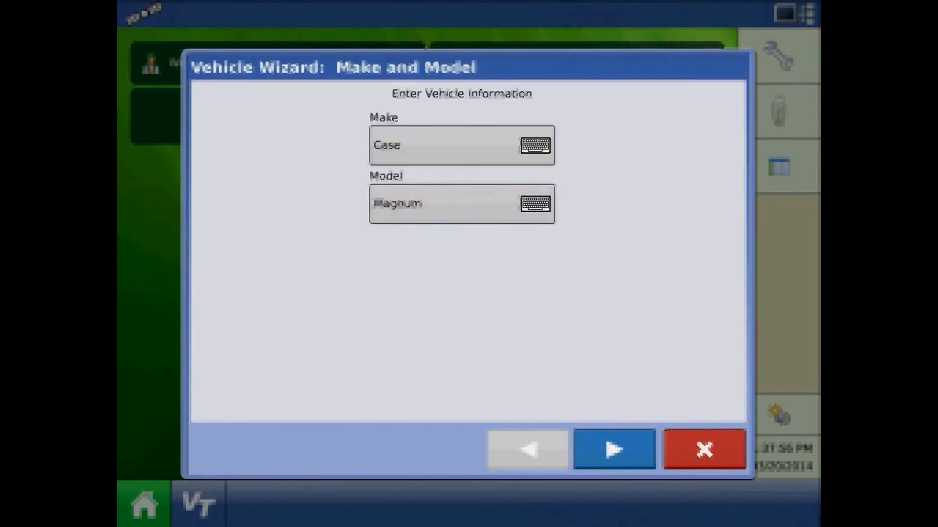
{"action": "left_click", "coordinate": [613, 449]}
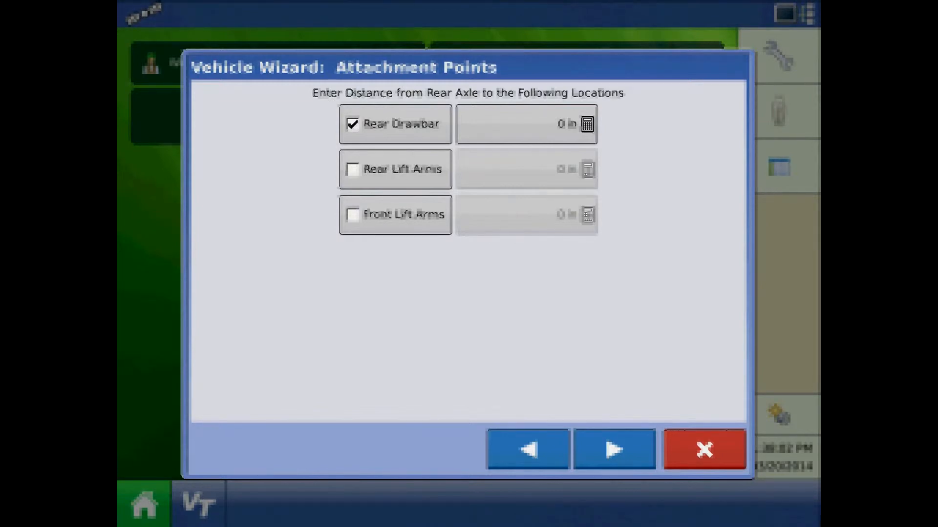
Set the rear drawbar distance from the axle to 29 in.
{"action": "left_click", "coordinate": [526, 124]}
{"action": "left_click", "coordinate": [468, 280]}
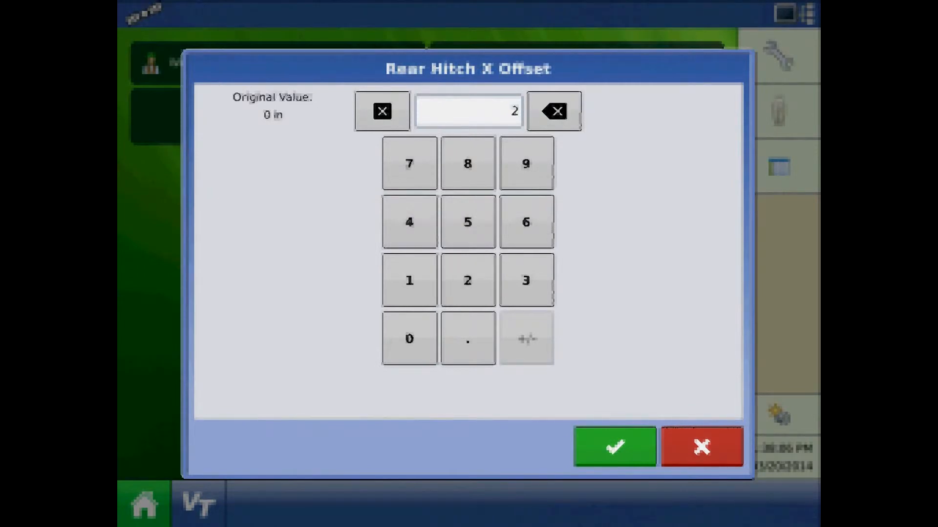
{"action": "left_click", "coordinate": [526, 164]}
{"action": "left_click", "coordinate": [615, 448]}
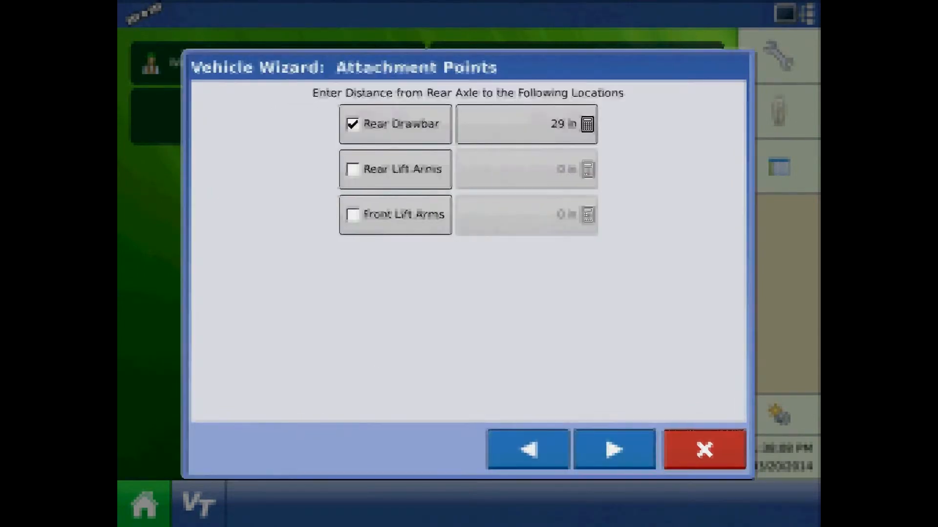
Accept the vehicle name Case Magnum and continue to the implement step.
{"action": "left_click", "coordinate": [615, 449]}
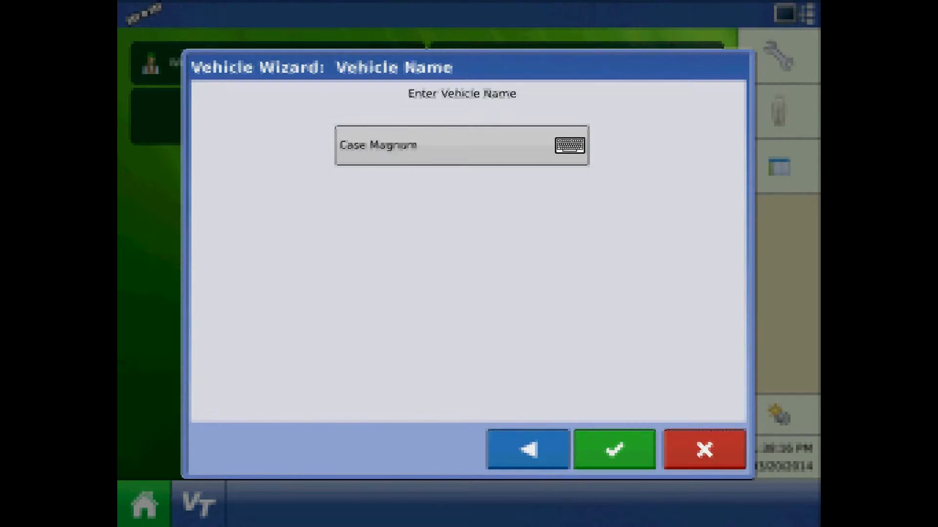
{"action": "left_click", "coordinate": [614, 449]}
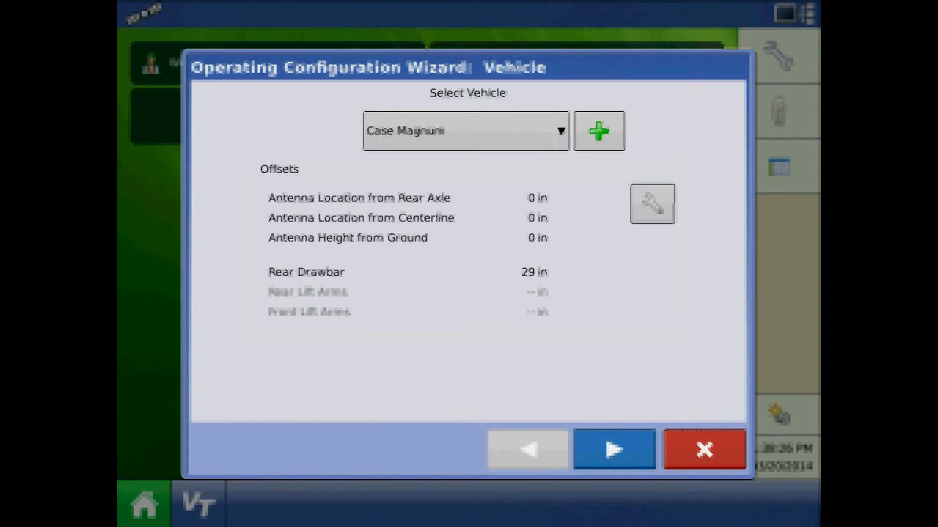
{"action": "left_click", "coordinate": [614, 450]}
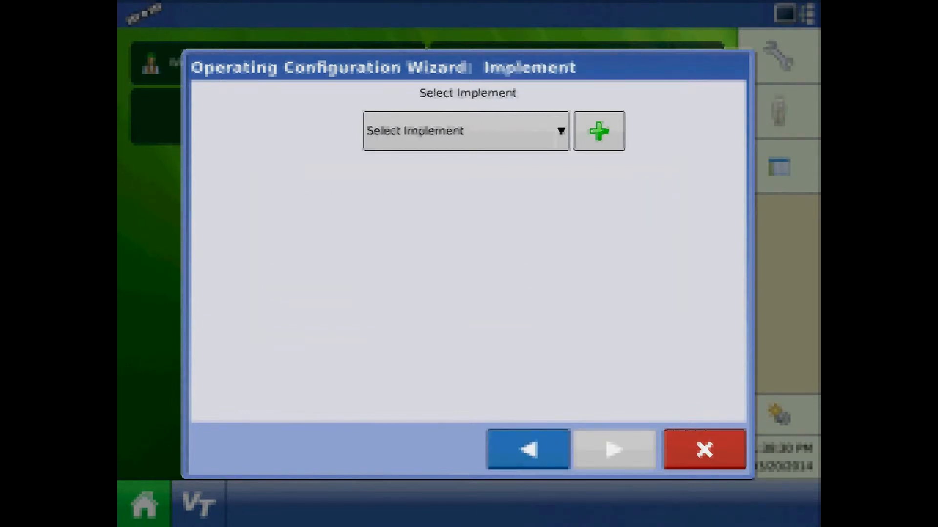
Add a new implement, keeping Planter as its type.
{"action": "left_click", "coordinate": [598, 131]}
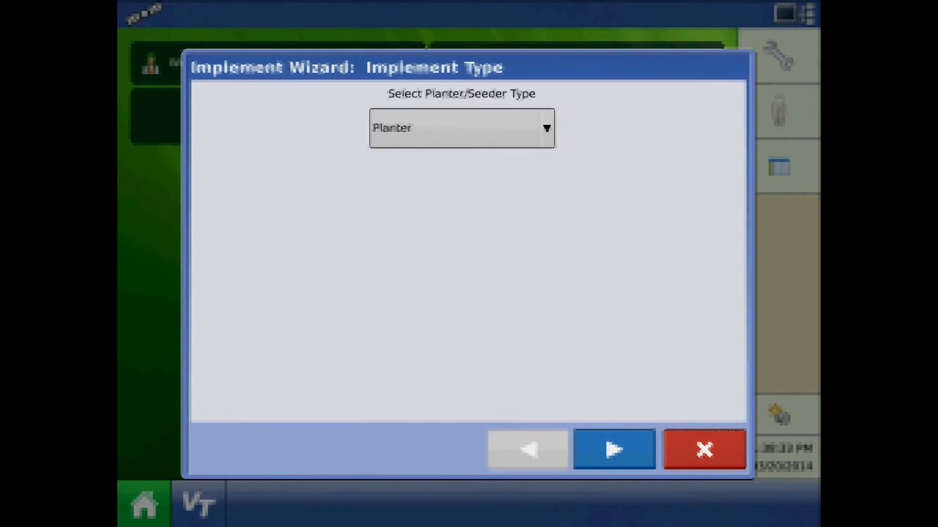
{"action": "left_click", "coordinate": [462, 128]}
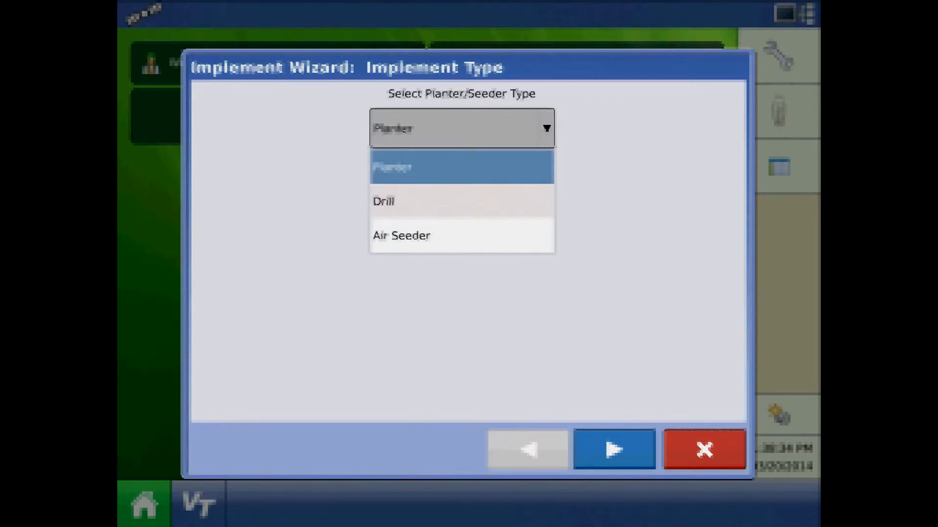
{"action": "left_click", "coordinate": [462, 167]}
{"action": "left_click", "coordinate": [614, 449]}
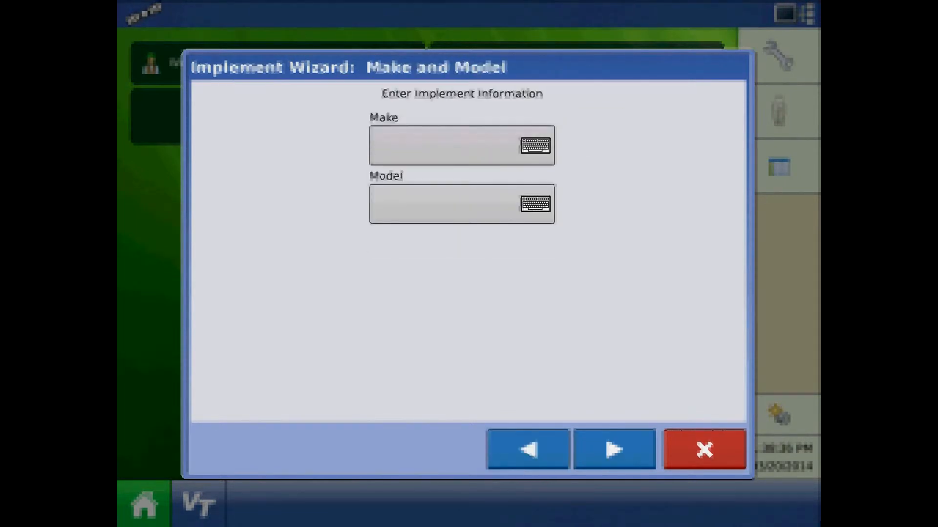
Enter the implement make as Kinze.
{"action": "left_click", "coordinate": [462, 145]}
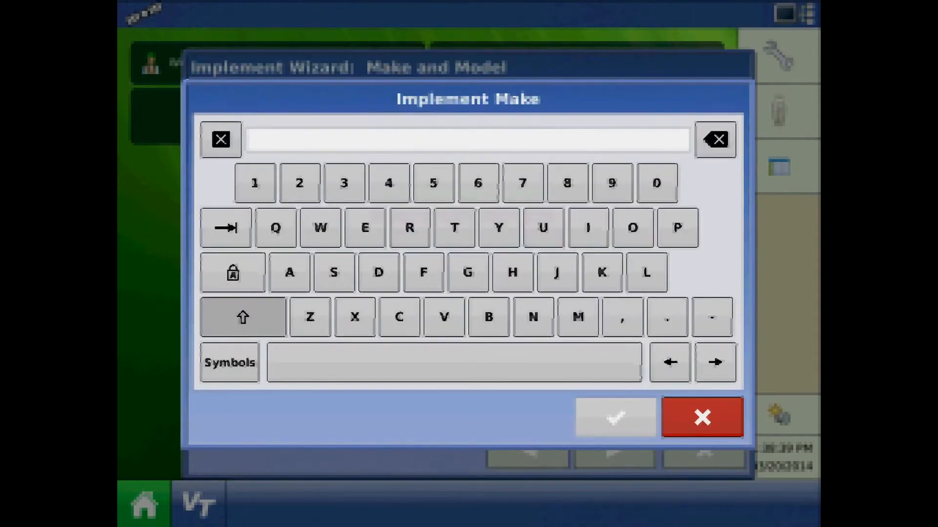
{"action": "left_click", "coordinate": [602, 273]}
{"action": "left_click", "coordinate": [588, 228]}
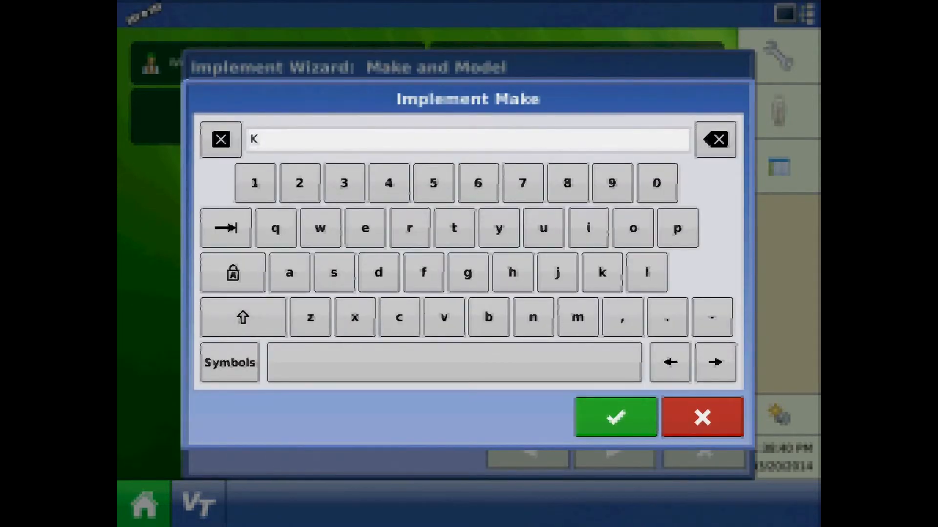
{"action": "left_click", "coordinate": [533, 318]}
{"action": "left_click", "coordinate": [310, 319]}
{"action": "left_click", "coordinate": [365, 228]}
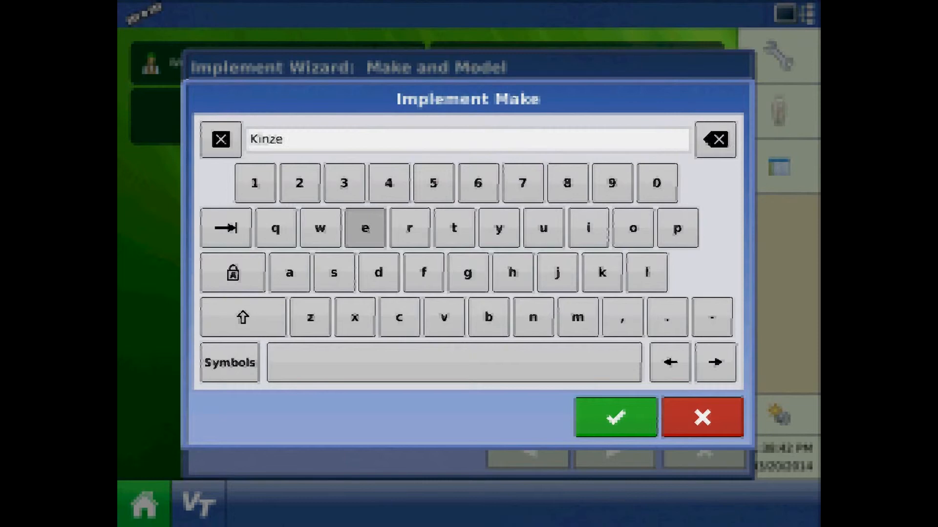
{"action": "left_click", "coordinate": [616, 417]}
Enter the implement model as 4900.
{"action": "left_click", "coordinate": [461, 203]}
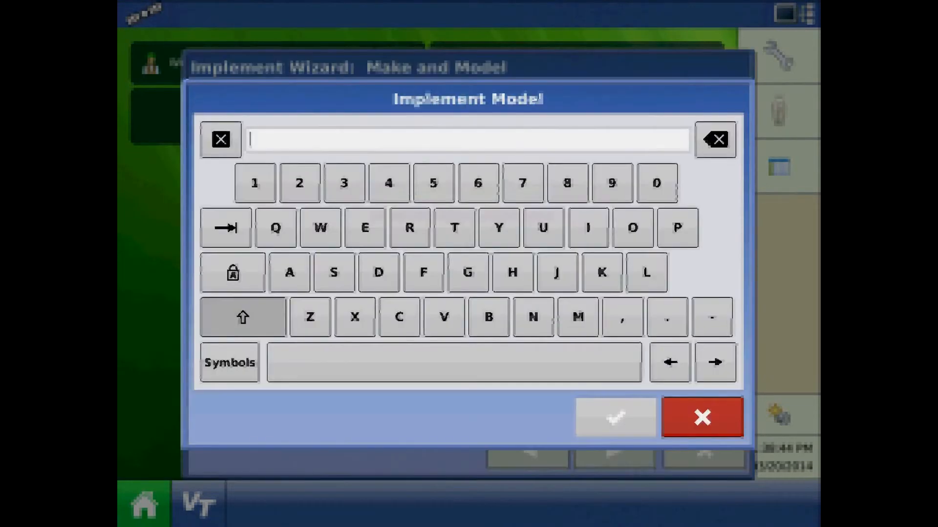
{"action": "left_click", "coordinate": [389, 182]}
{"action": "left_click", "coordinate": [612, 183]}
{"action": "left_click", "coordinate": [657, 182]}
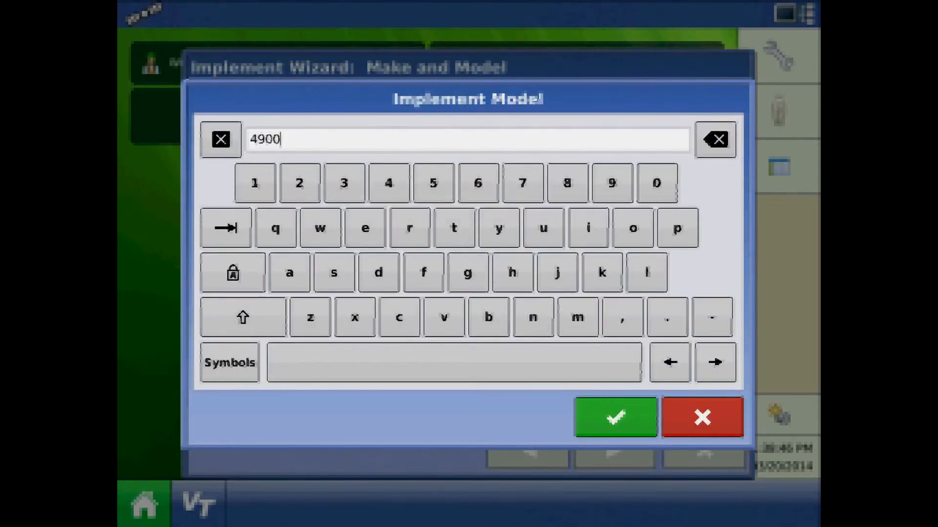
{"action": "left_click", "coordinate": [616, 417]}
Keep Rear Drawbar as the attachment type and advance past offsets and implement options to seed rate controller.
{"action": "left_click", "coordinate": [615, 450]}
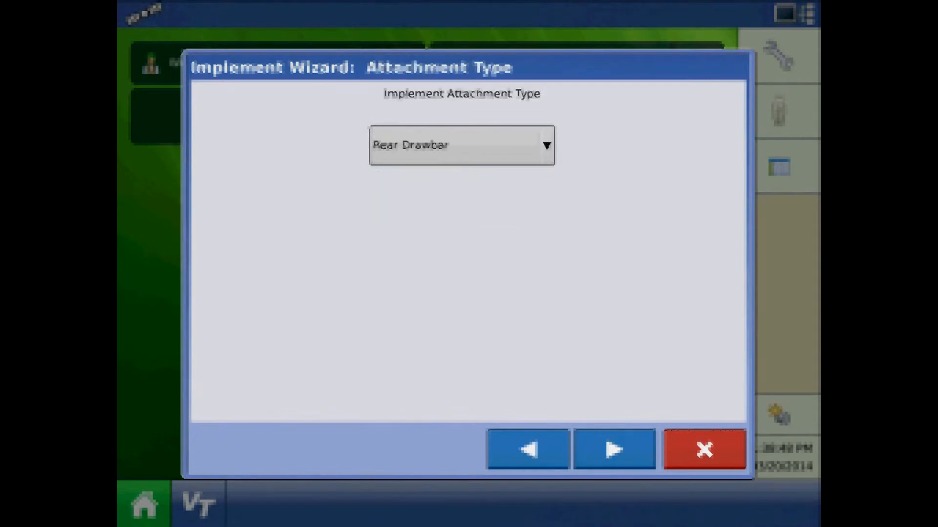
{"action": "left_click", "coordinate": [462, 145]}
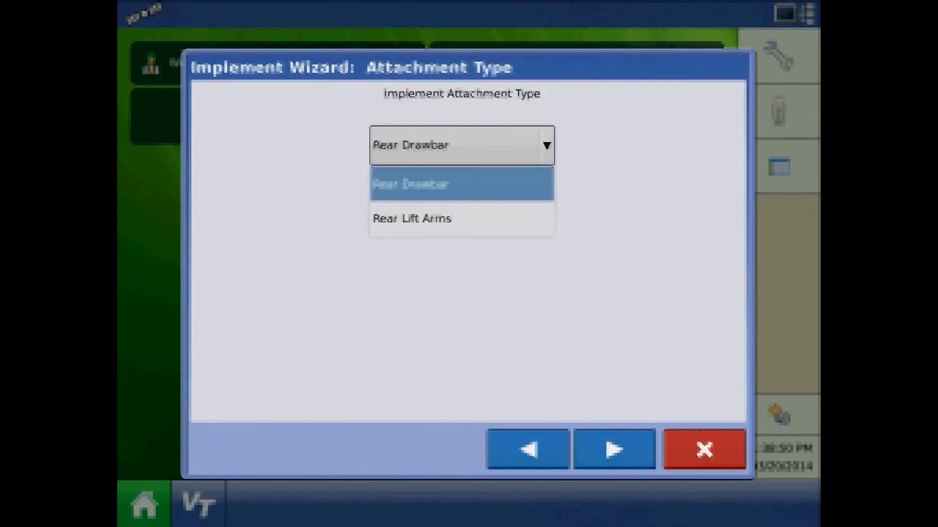
{"action": "left_click", "coordinate": [462, 184]}
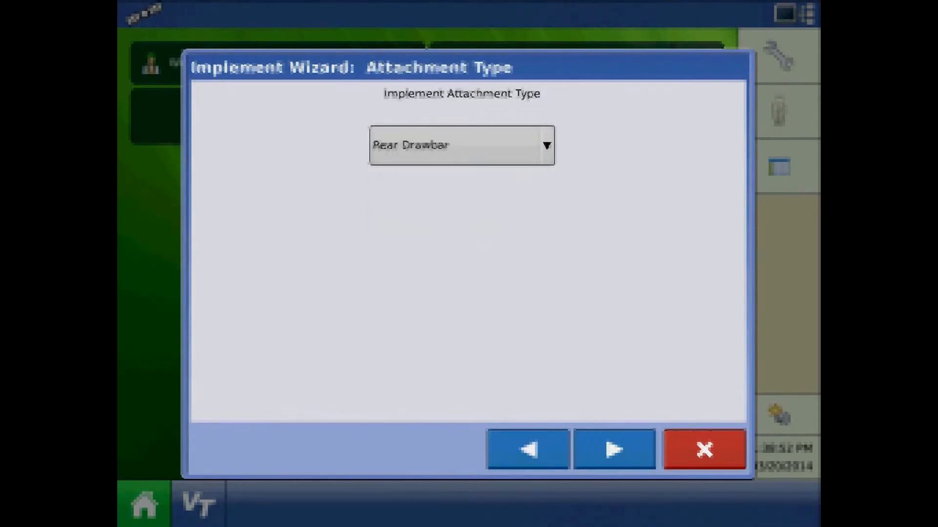
{"action": "left_click", "coordinate": [614, 449]}
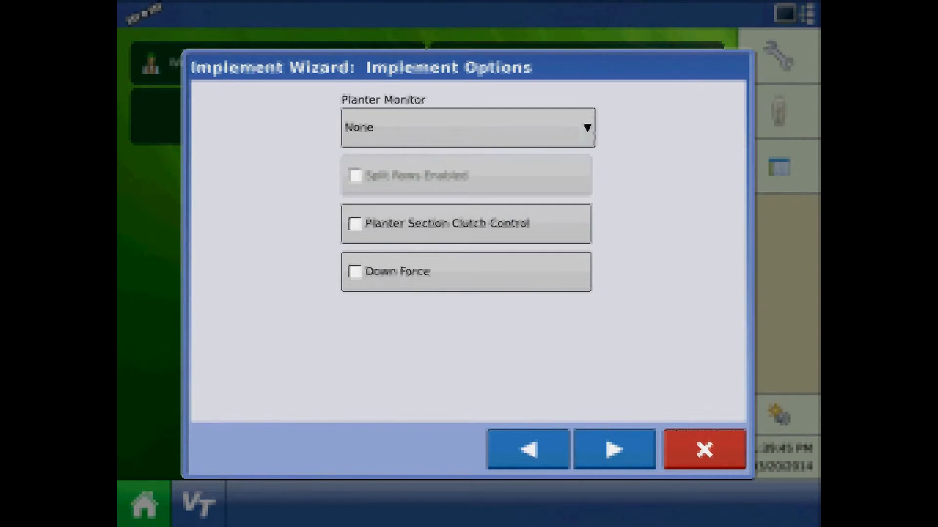
{"action": "left_click", "coordinate": [614, 450]}
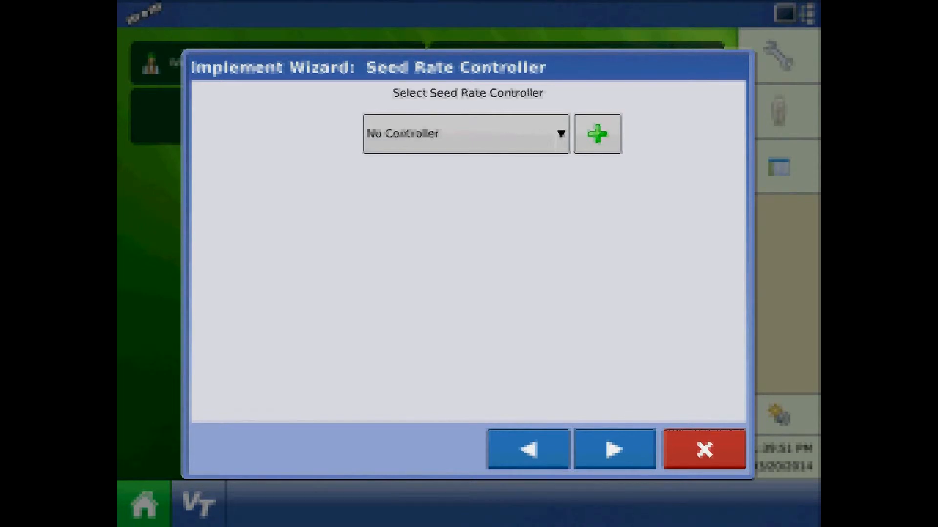
Create an ISOBUS seed rate controller of make Generic and accept the name Generic.
{"action": "left_click", "coordinate": [597, 133]}
{"action": "left_click", "coordinate": [552, 162]}
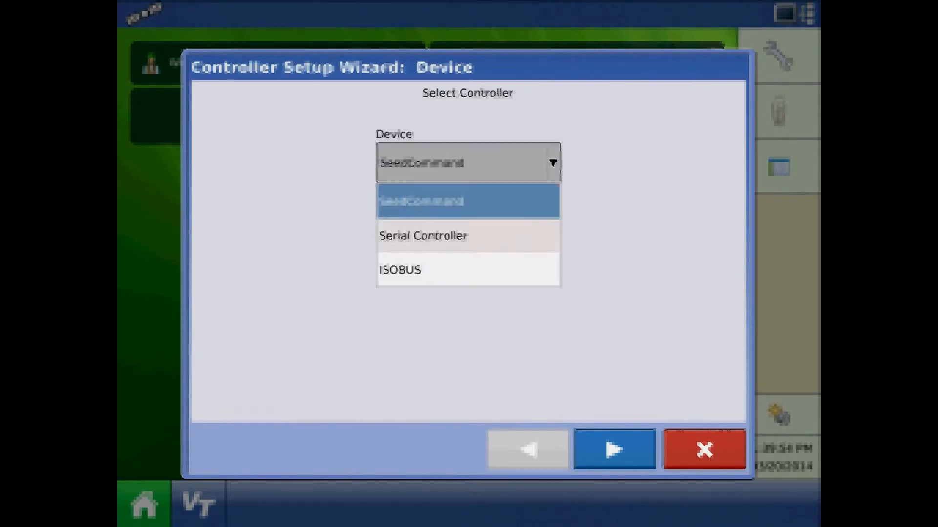
{"action": "left_click", "coordinate": [440, 269]}
{"action": "left_click", "coordinate": [614, 449]}
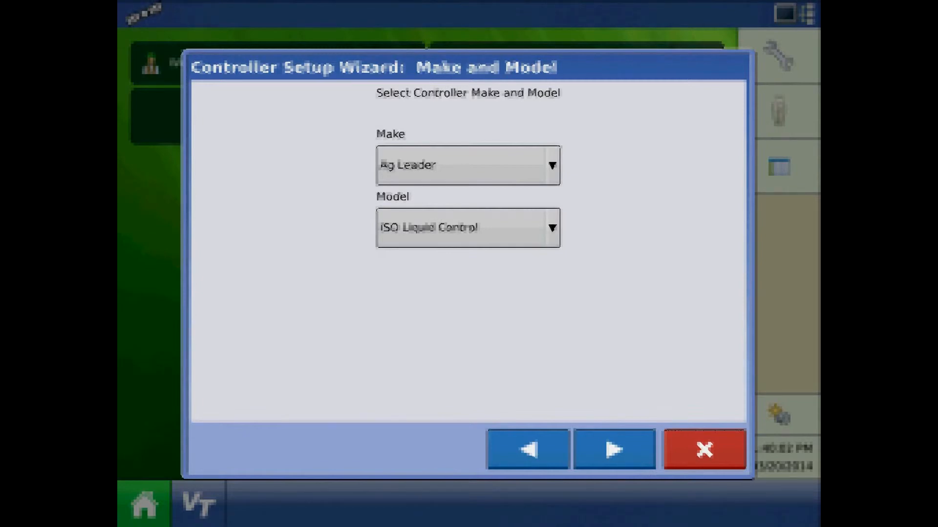
{"action": "left_click", "coordinate": [551, 165]}
{"action": "left_click", "coordinate": [439, 444]}
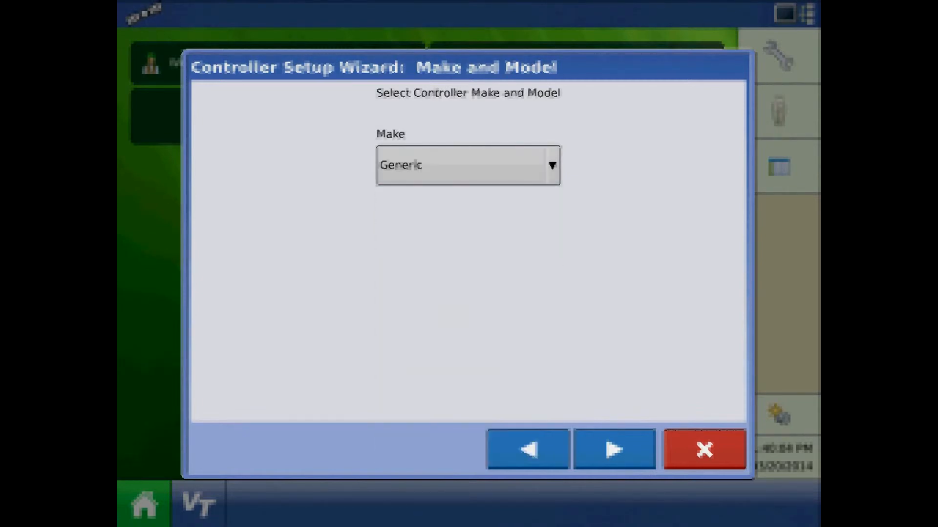
{"action": "left_click", "coordinate": [615, 450]}
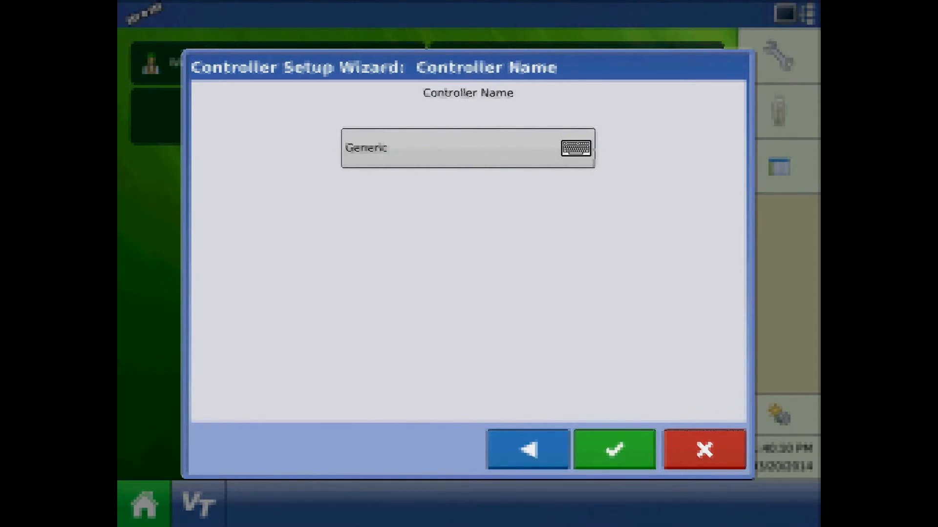
{"action": "left_click", "coordinate": [614, 449]}
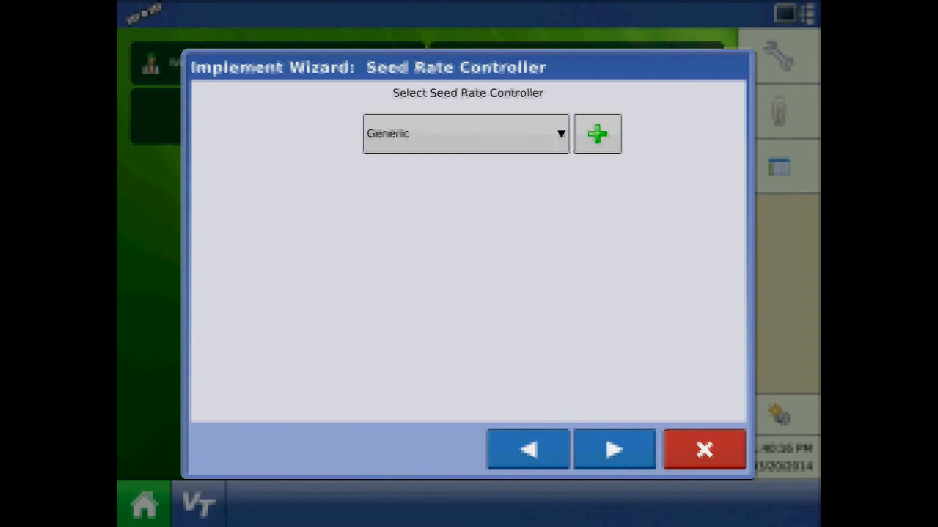
Adjust the planter row count on the rows and spacing page.
{"action": "left_click", "coordinate": [615, 450]}
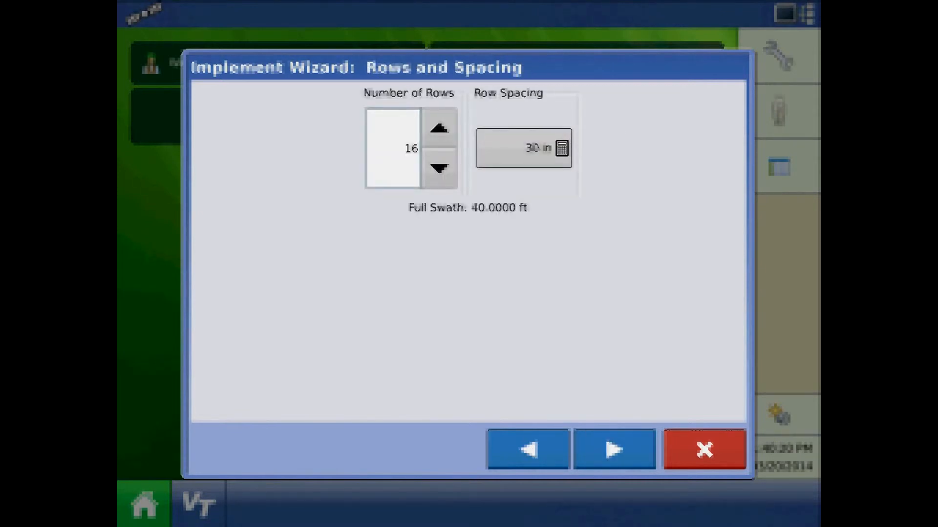
{"action": "left_click", "coordinate": [438, 128]}
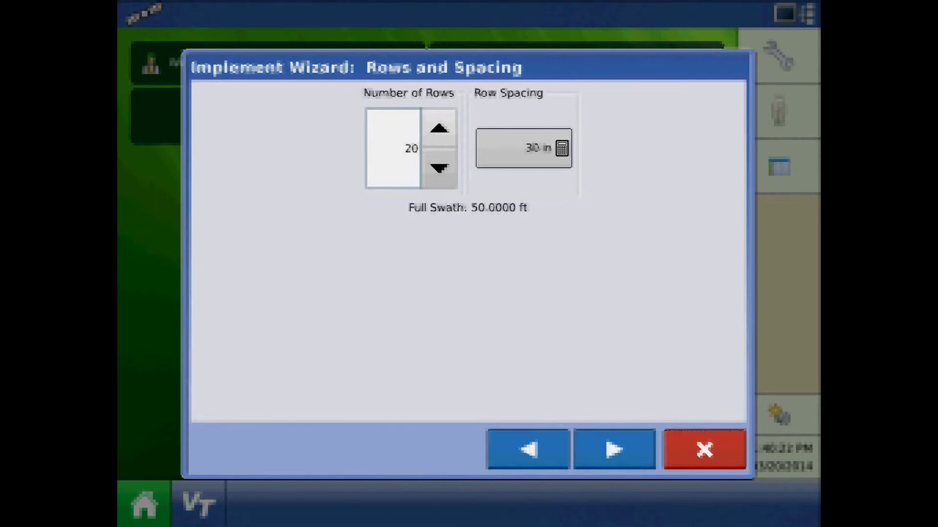
{"action": "left_click", "coordinate": [614, 448]}
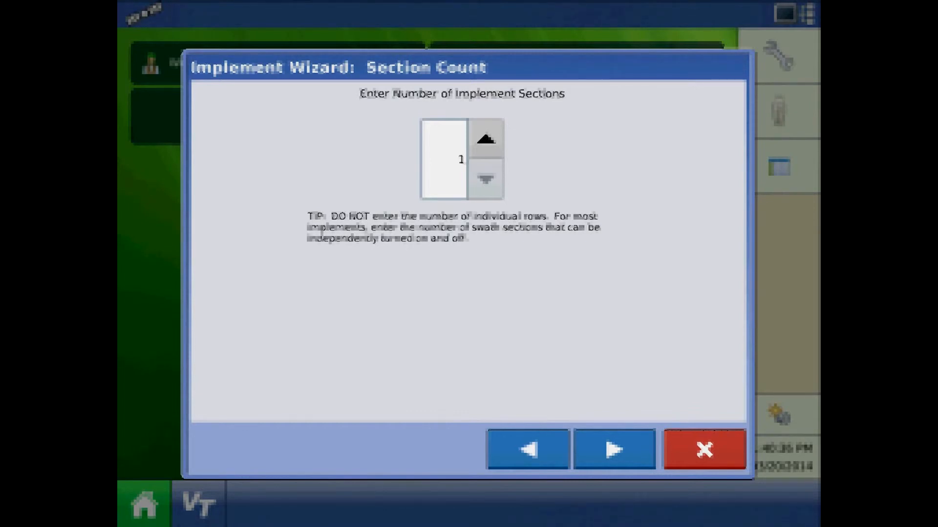
Raise the implement section count so each section covers 2 rows, then continue to application channels.
{"action": "left_click", "coordinate": [486, 139]}
{"action": "left_click", "coordinate": [486, 139]}
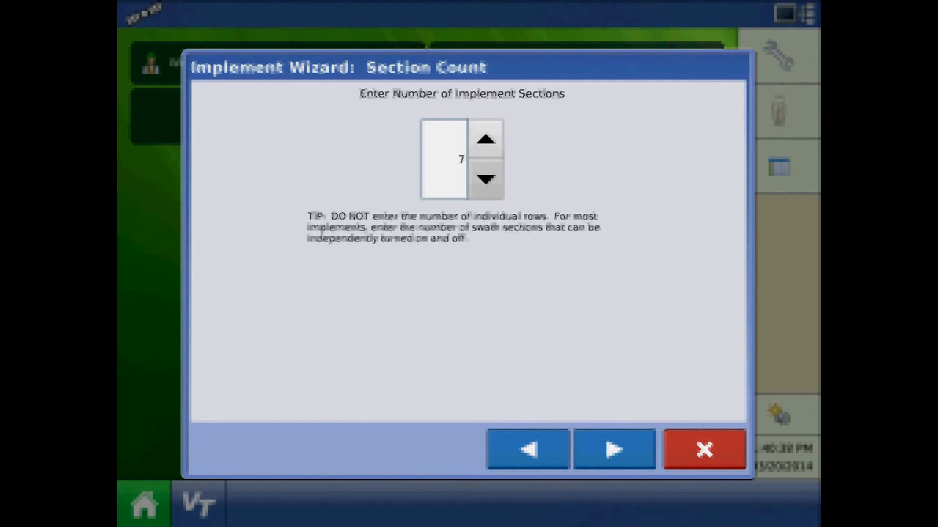
{"action": "left_click", "coordinate": [486, 139]}
{"action": "left_click", "coordinate": [485, 139]}
{"action": "left_click", "coordinate": [614, 449]}
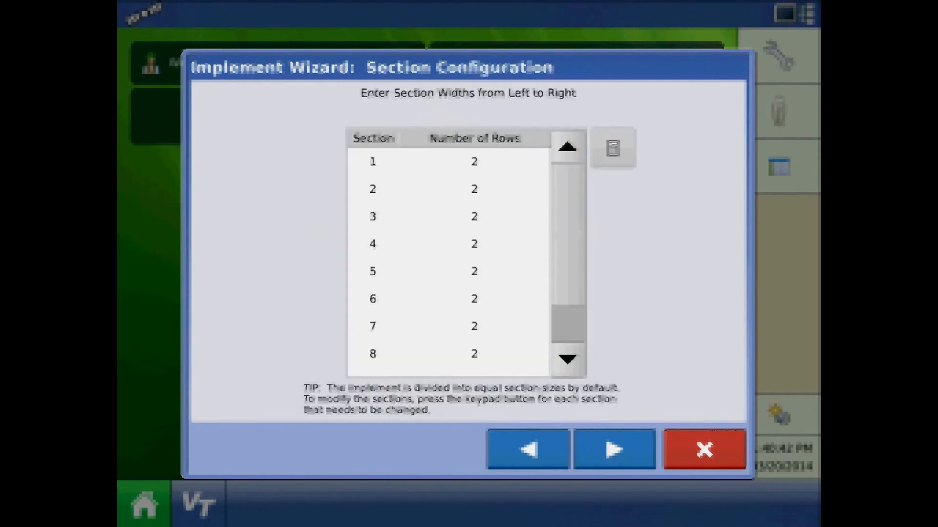
{"action": "left_click", "coordinate": [615, 449]}
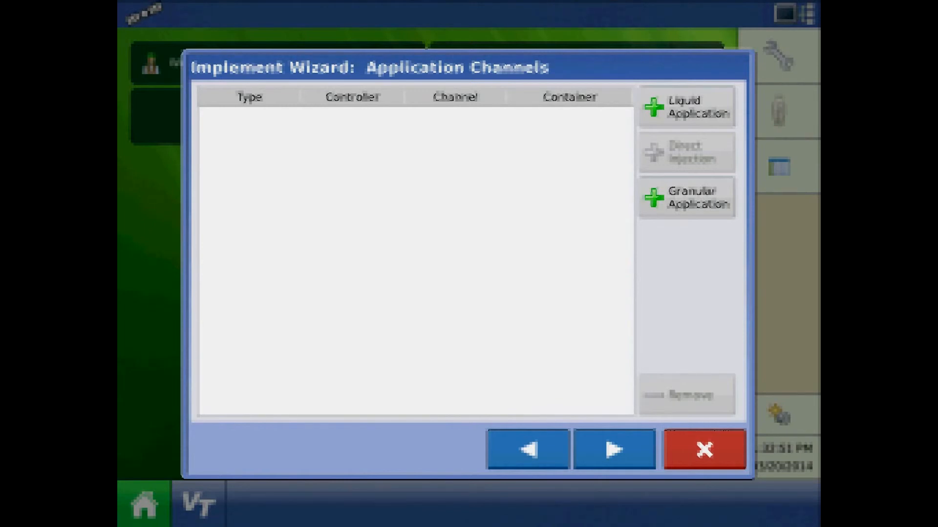
Add a granular application channel using the Generic rate controller with 1 channel.
{"action": "left_click", "coordinate": [688, 198]}
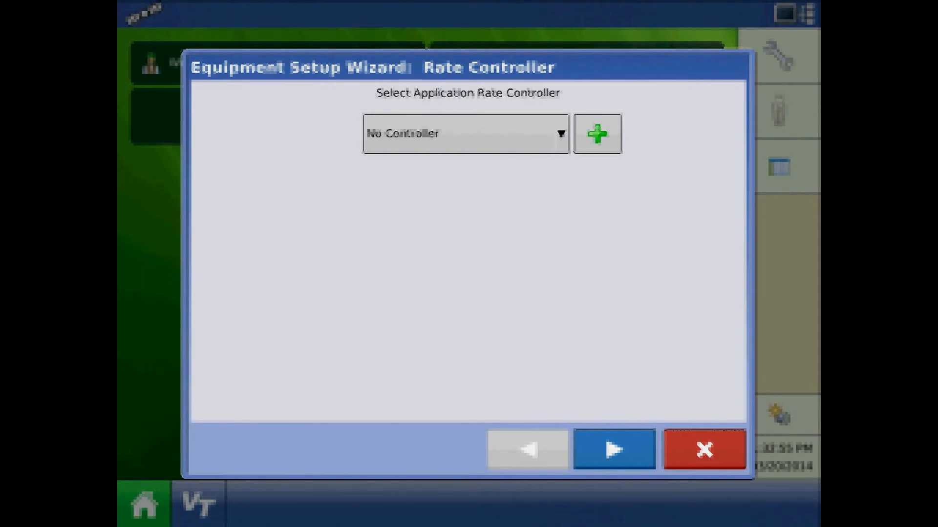
{"action": "left_click", "coordinate": [467, 134]}
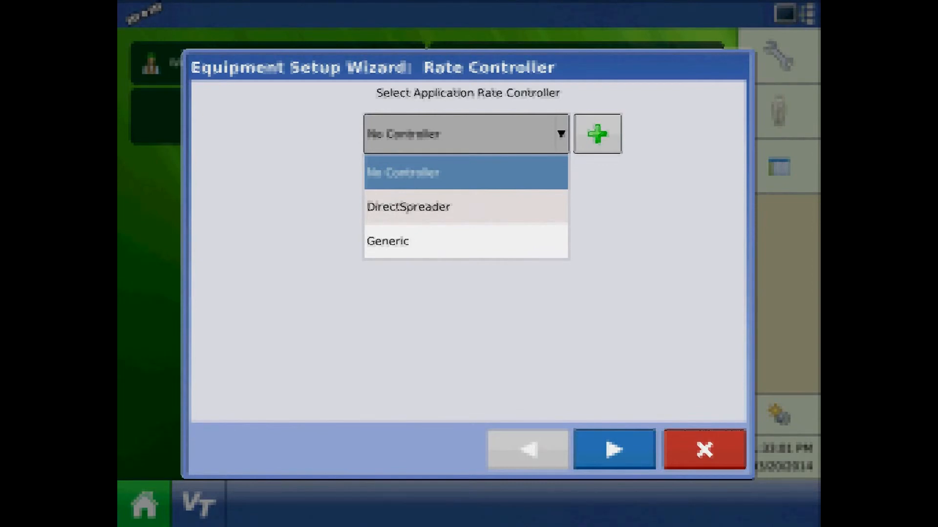
{"action": "left_click", "coordinate": [465, 242]}
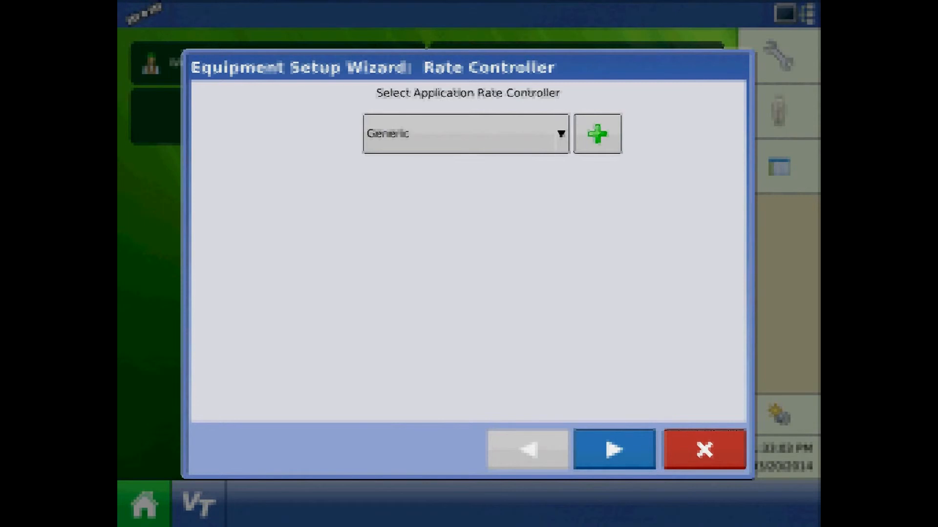
{"action": "left_click", "coordinate": [614, 449]}
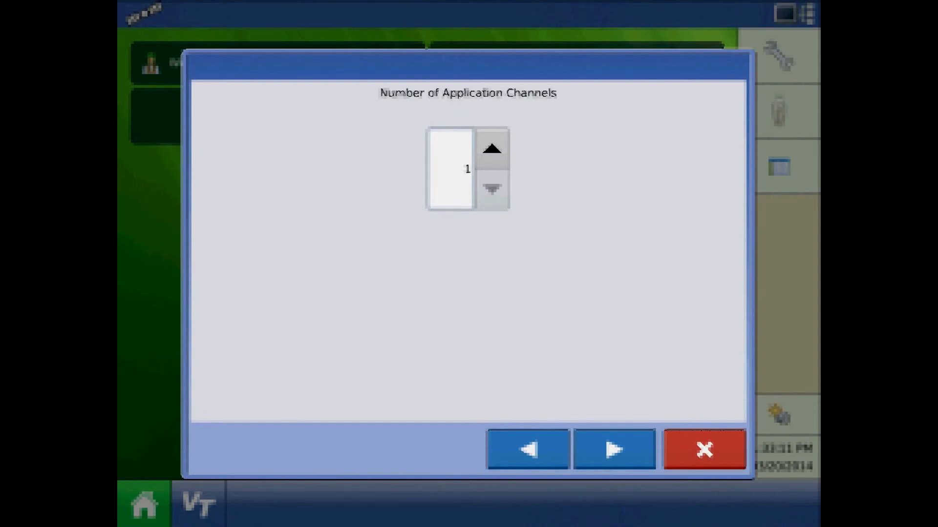
{"action": "left_click", "coordinate": [614, 450]}
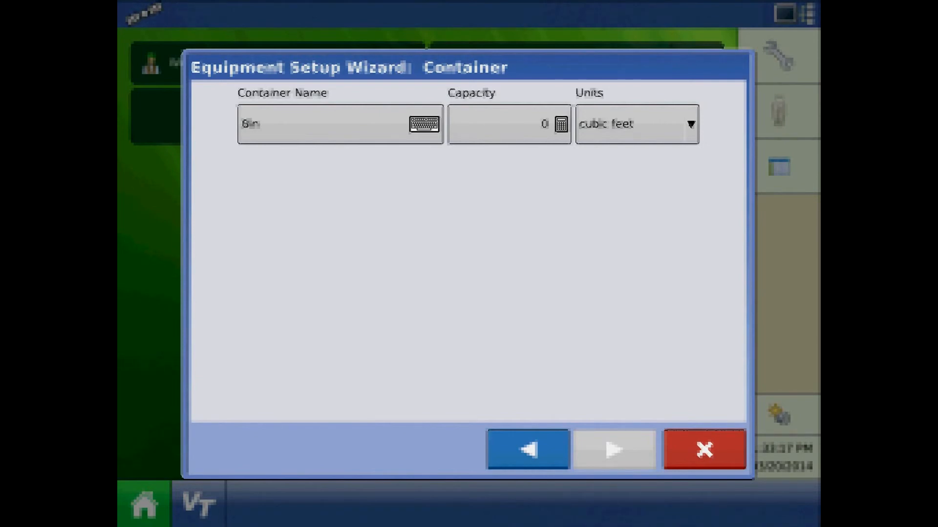
Set the Bin container capacity to 500 cubic feet.
{"action": "left_click", "coordinate": [510, 124]}
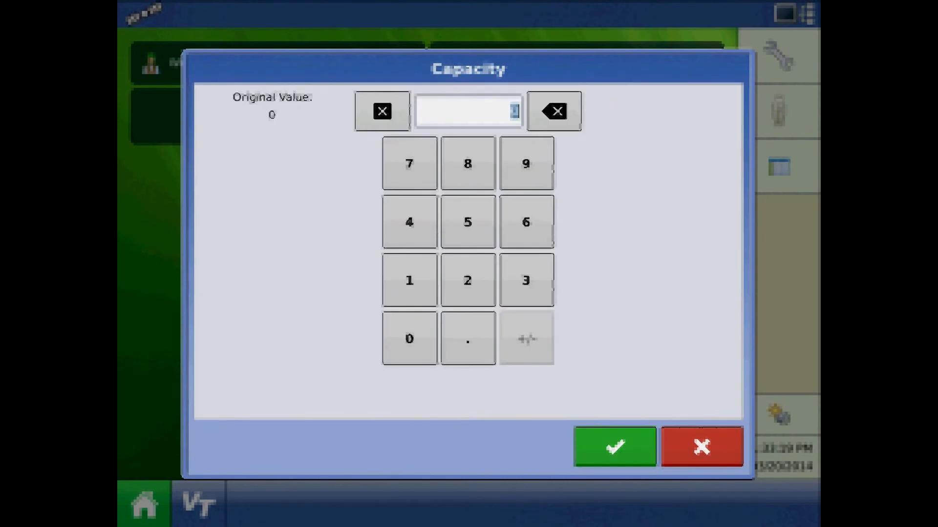
{"action": "left_click", "coordinate": [467, 222]}
{"action": "left_click", "coordinate": [409, 339]}
{"action": "left_click", "coordinate": [615, 447]}
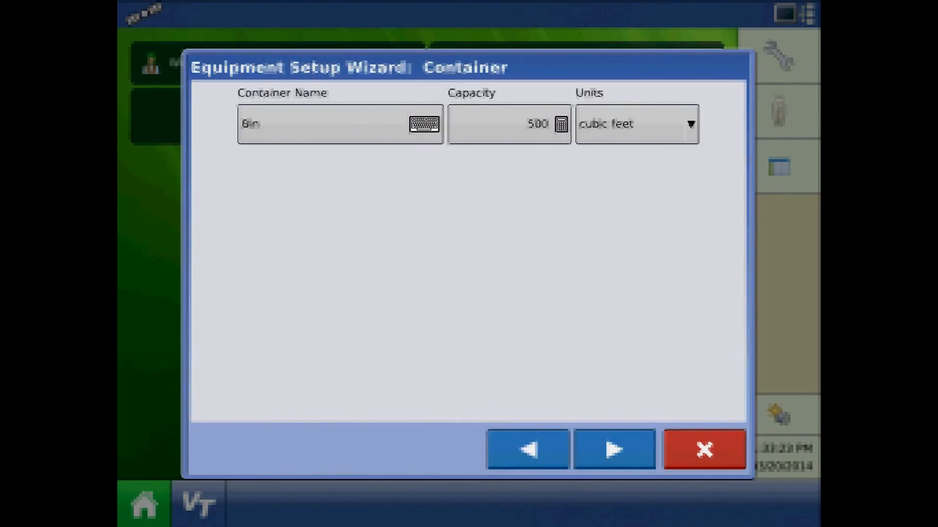
{"action": "left_click", "coordinate": [615, 448]}
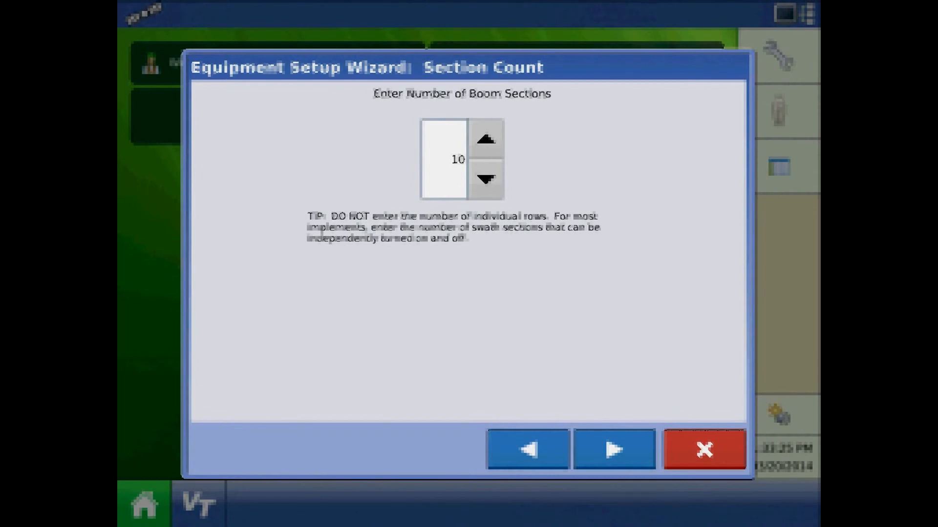
Lower the channel to 1 section, accept the 50 ft swath width and 21 ft offset, and finish the channel.
{"action": "left_click", "coordinate": [487, 179]}
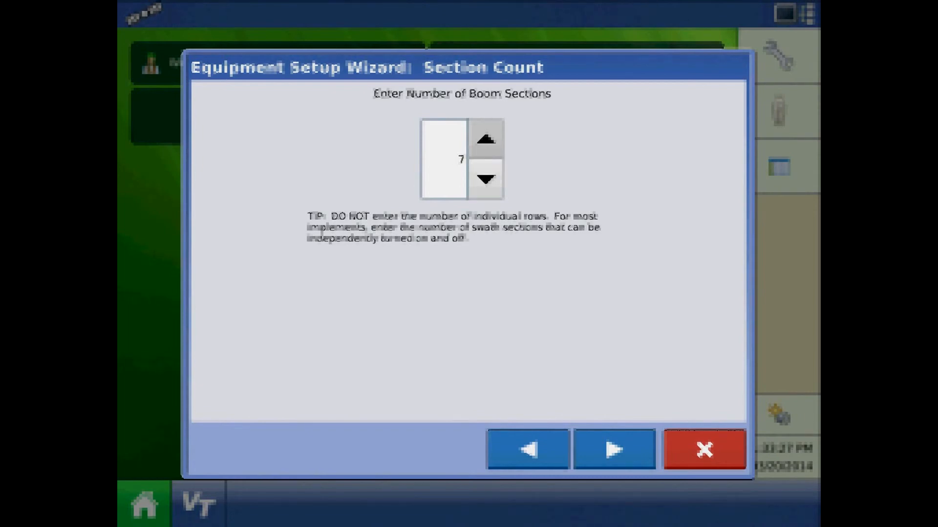
{"action": "left_click", "coordinate": [487, 180]}
{"action": "left_click", "coordinate": [486, 179]}
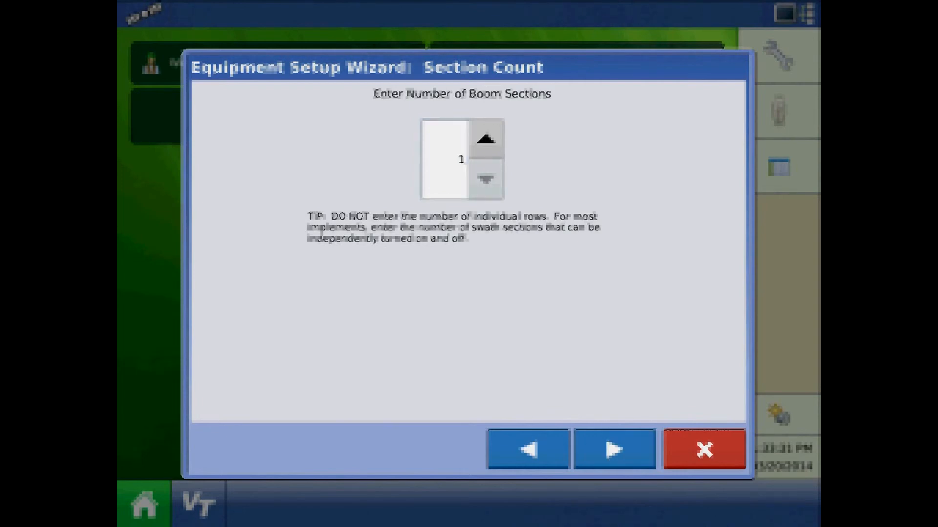
{"action": "left_click", "coordinate": [614, 449]}
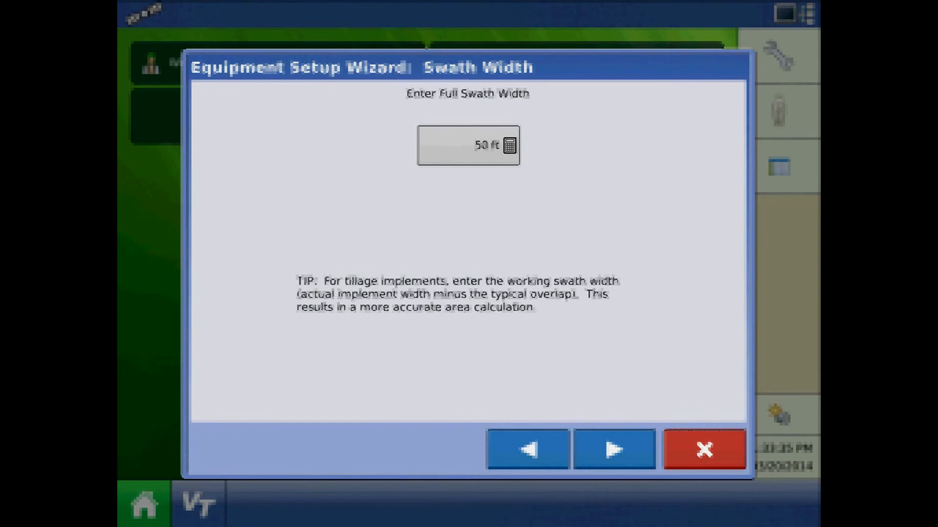
{"action": "left_click", "coordinate": [614, 449]}
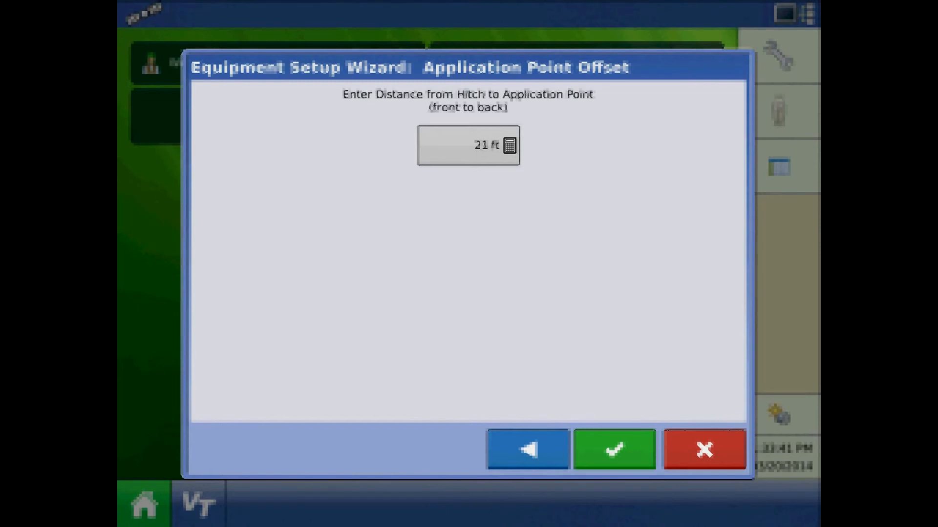
{"action": "left_click", "coordinate": [614, 448]}
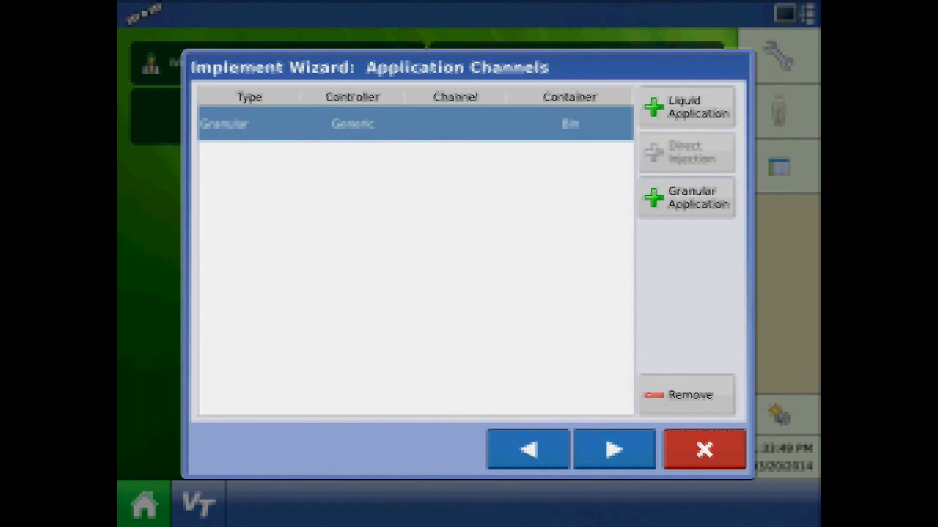
Name the implement Kinze 4900 and raise the number of drives to 2.
{"action": "left_click", "coordinate": [614, 449]}
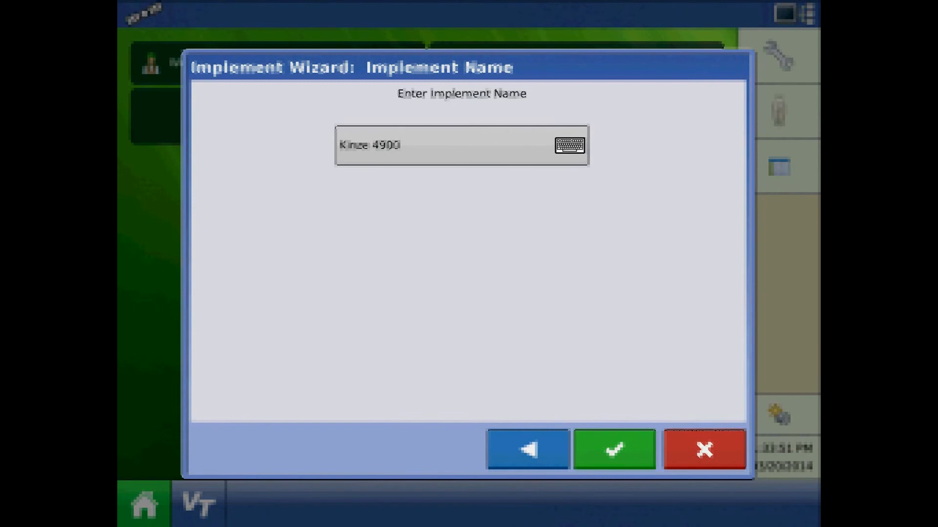
{"action": "left_click", "coordinate": [614, 449]}
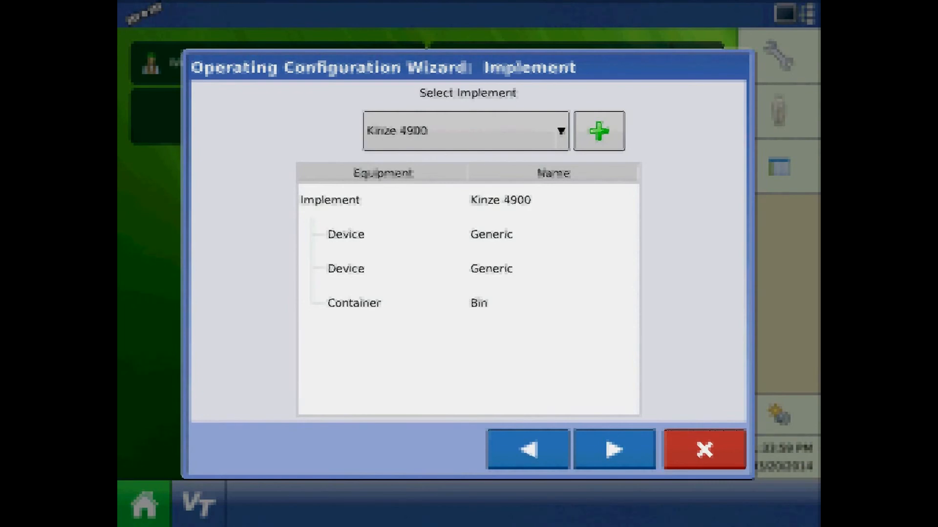
{"action": "left_click", "coordinate": [614, 449]}
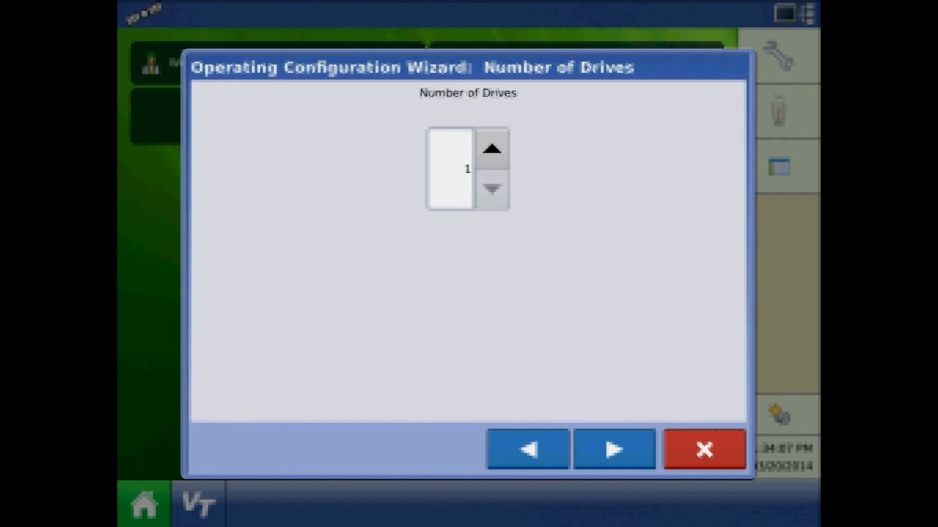
{"action": "left_click", "coordinate": [492, 149]}
Accept five sections per planter side and save the Case Magnum, Kinze 4900 configuration.
{"action": "left_click", "coordinate": [614, 449]}
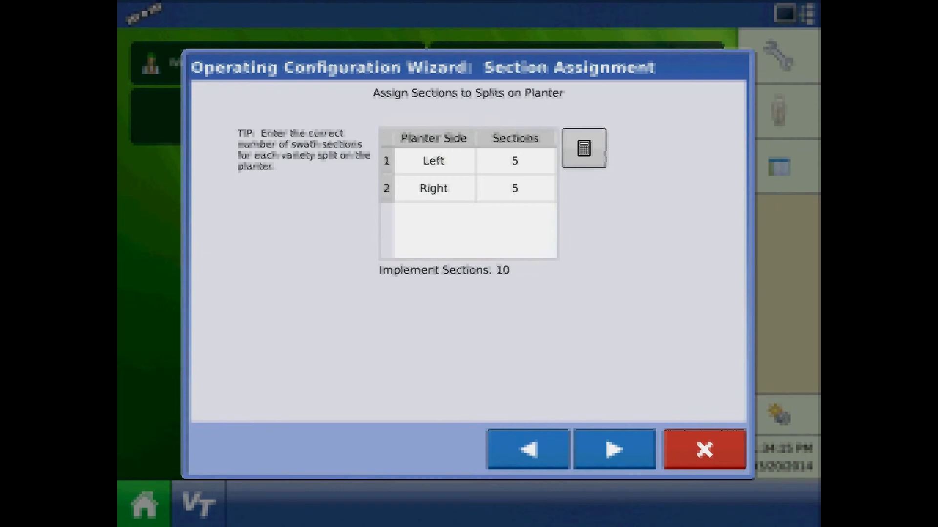
{"action": "left_click", "coordinate": [613, 449]}
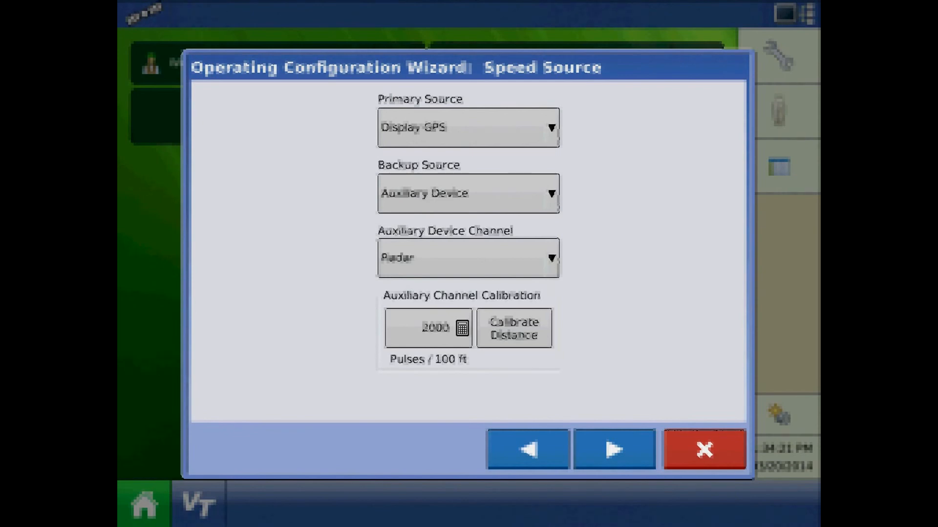
{"action": "left_click", "coordinate": [615, 449]}
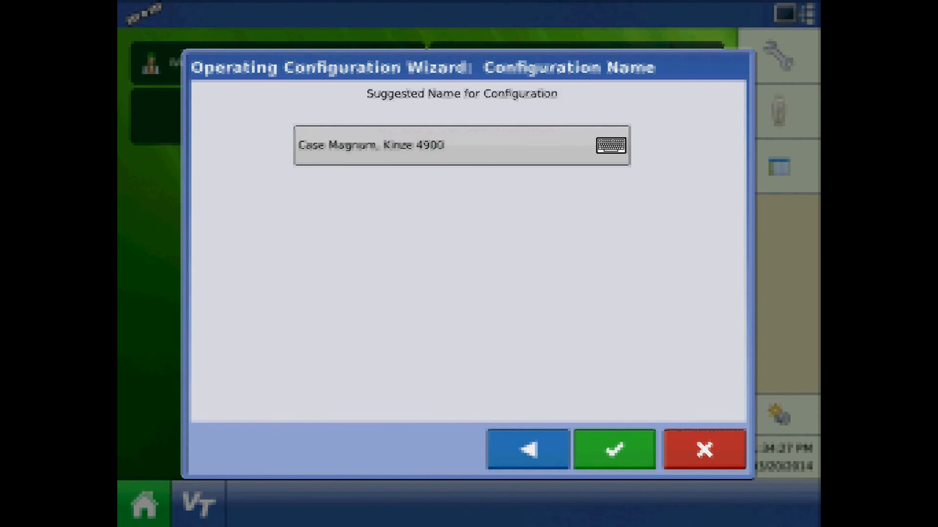
{"action": "left_click", "coordinate": [615, 450]}
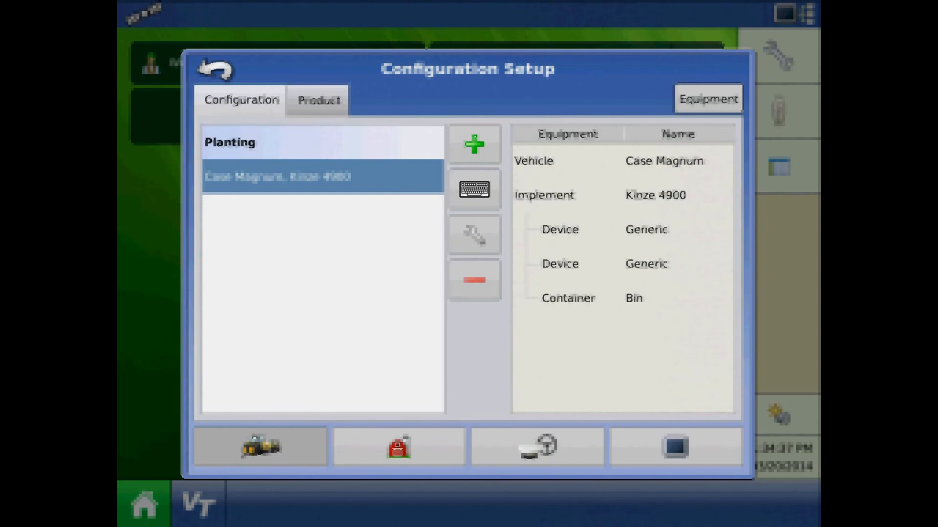
Choose Case Magnum, Kinze 4900 as the operating configuration from the home screen chooser.
{"action": "left_click", "coordinate": [215, 69]}
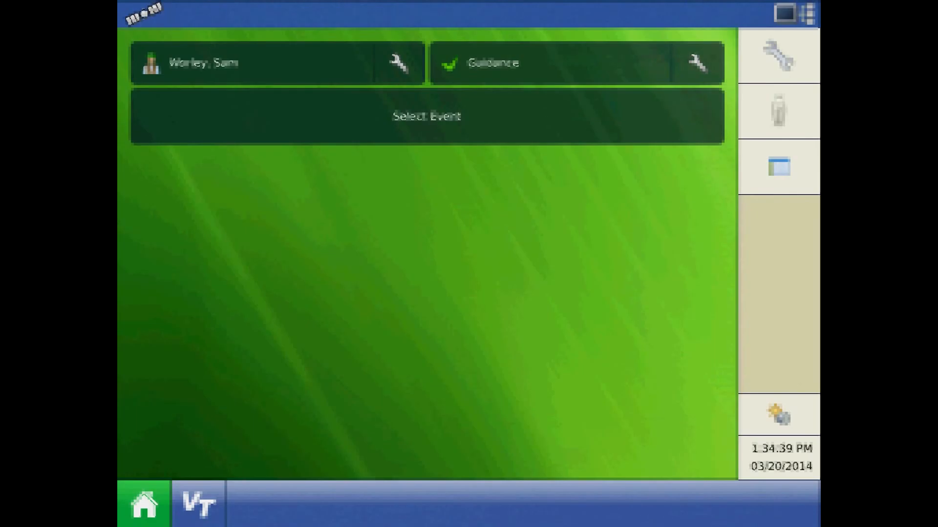
{"action": "left_click", "coordinate": [550, 64]}
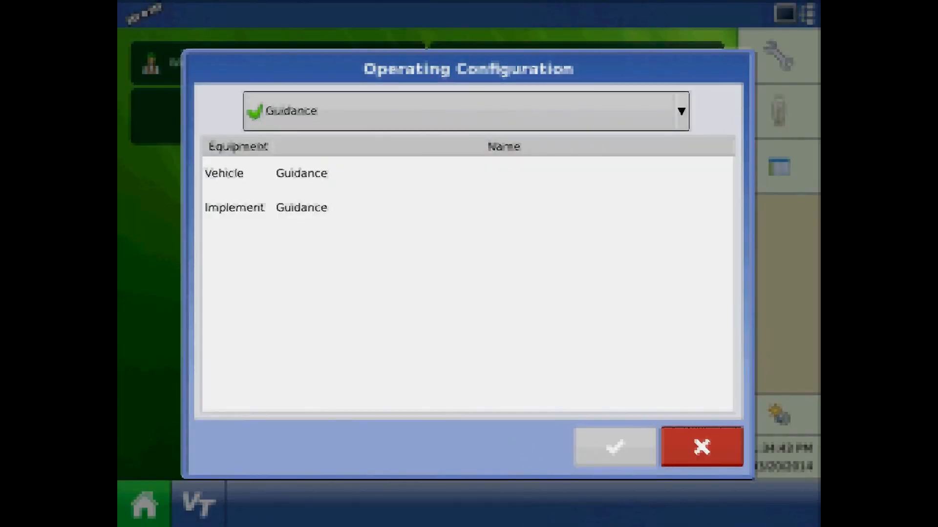
{"action": "left_click", "coordinate": [466, 111]}
{"action": "left_click", "coordinate": [466, 184]}
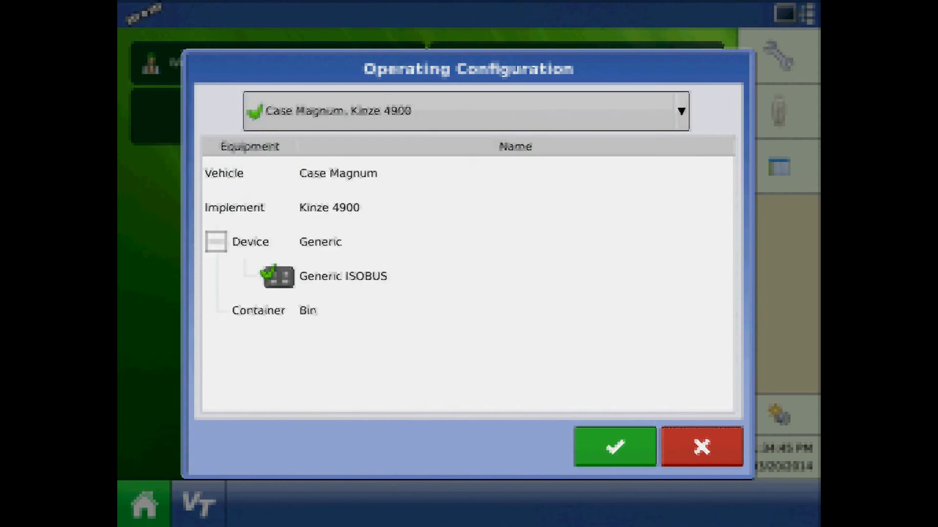